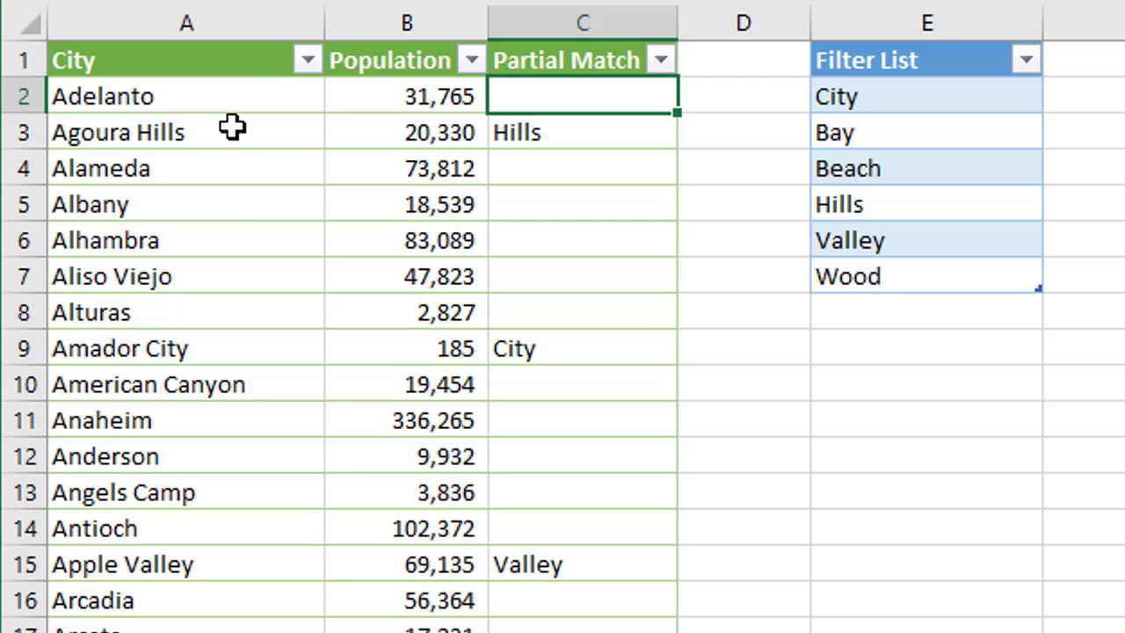
# - Show that filter word Hills matches Agoura Hills, select C2, and widen column D
pyautogui.click(870, 204)
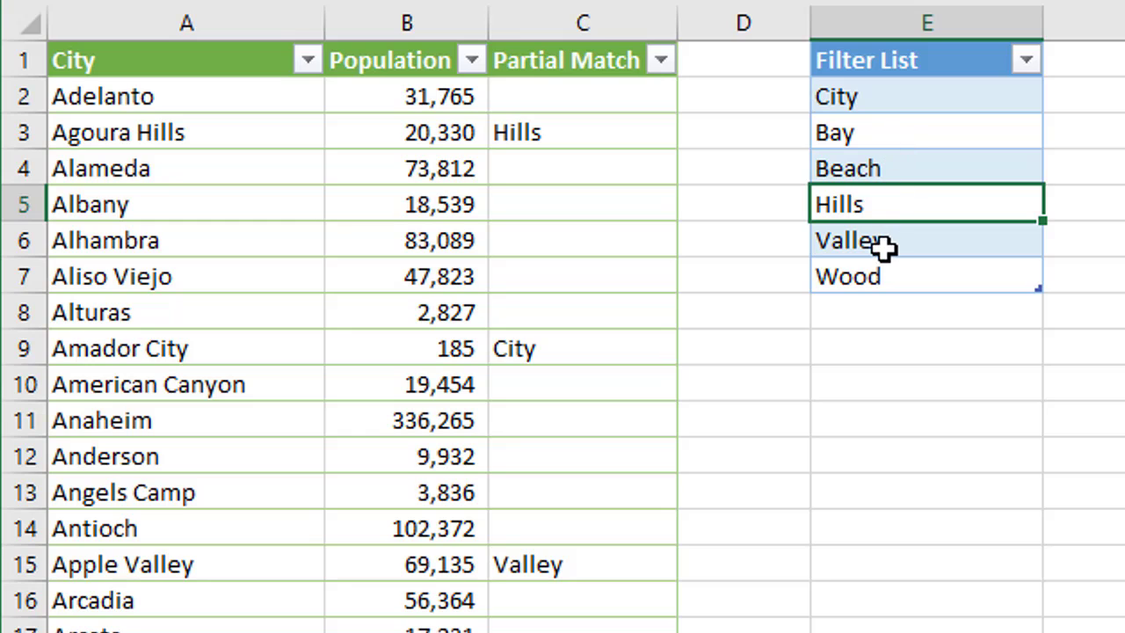
pyautogui.click(226, 132)
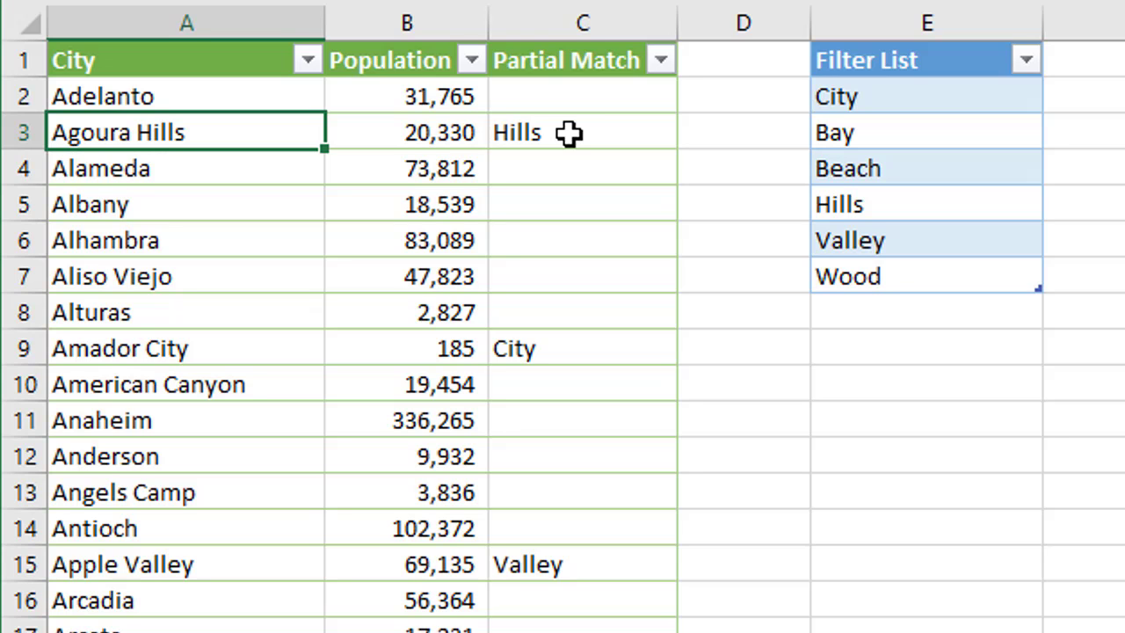
pyautogui.click(591, 95)
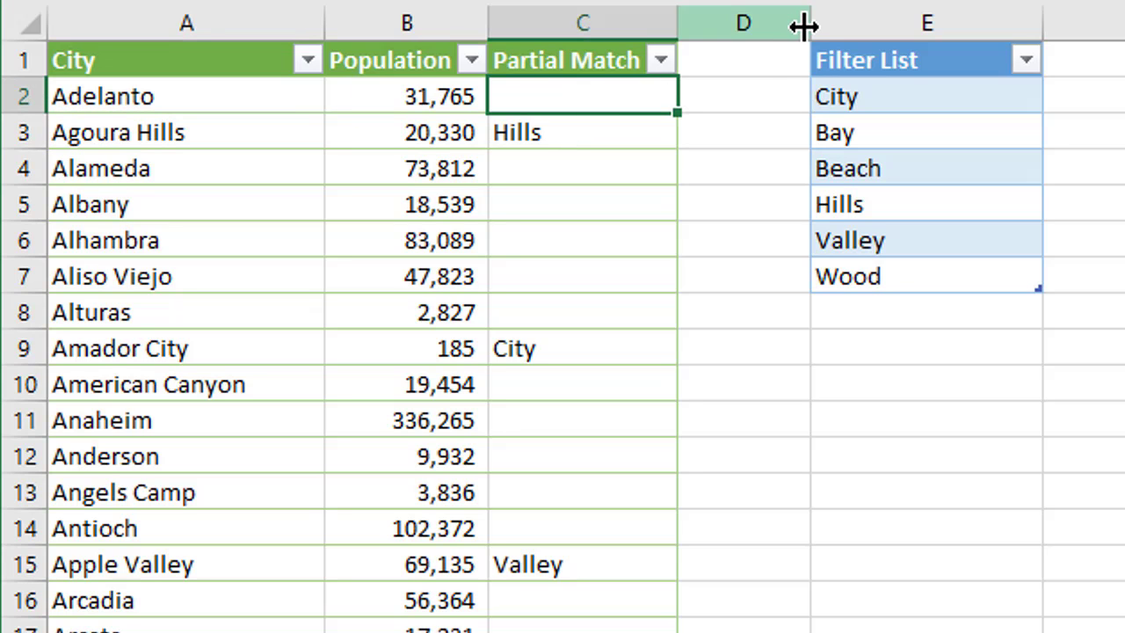
pyautogui.moveTo(804, 26); pyautogui.dragTo(914, 100)
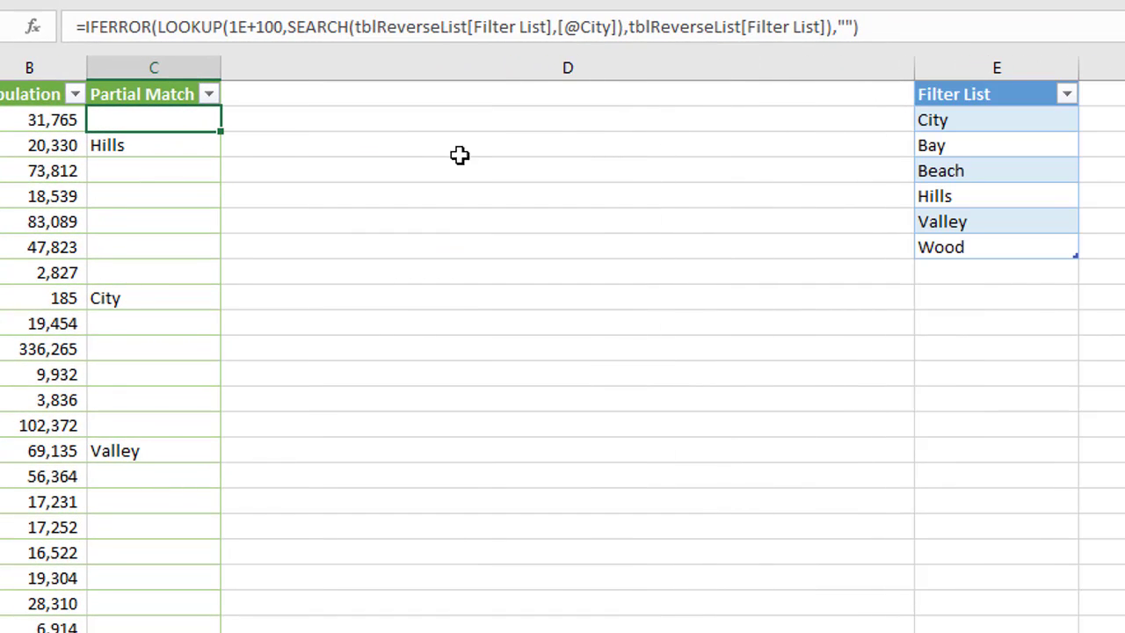
pyautogui.press('F2')
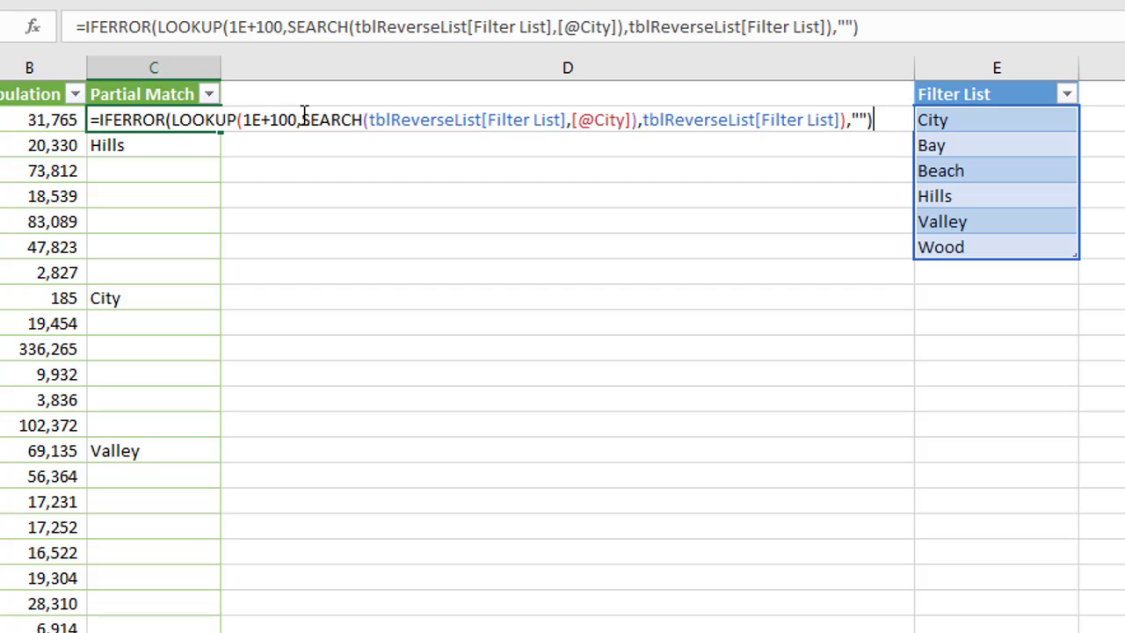
pyautogui.moveTo(302, 118); pyautogui.dragTo(638, 106)
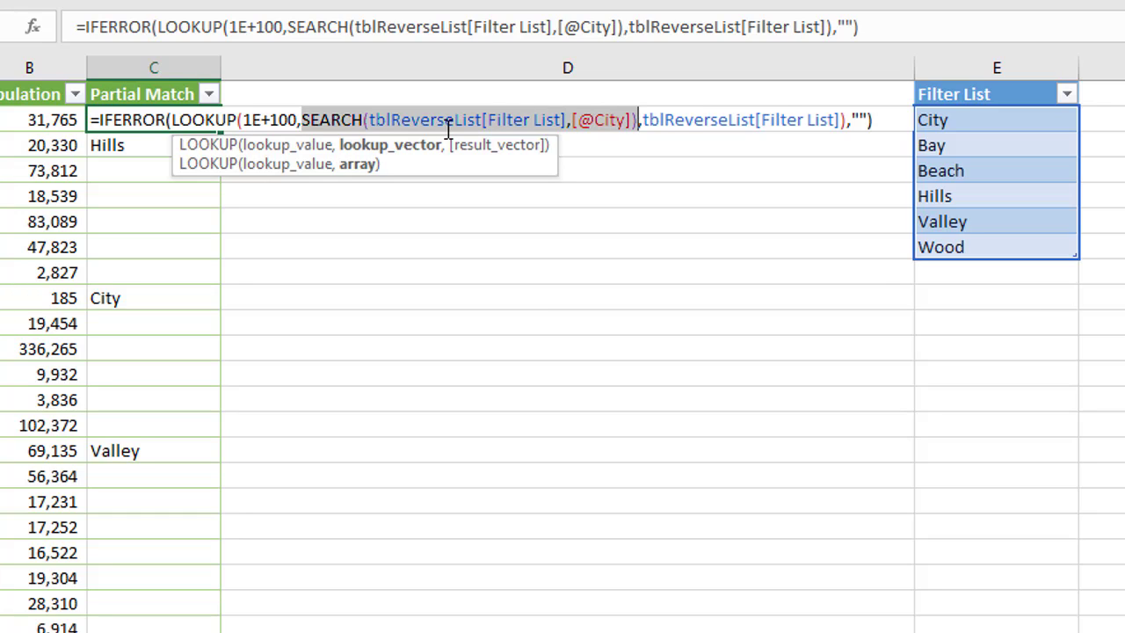
pyautogui.click(410, 119)
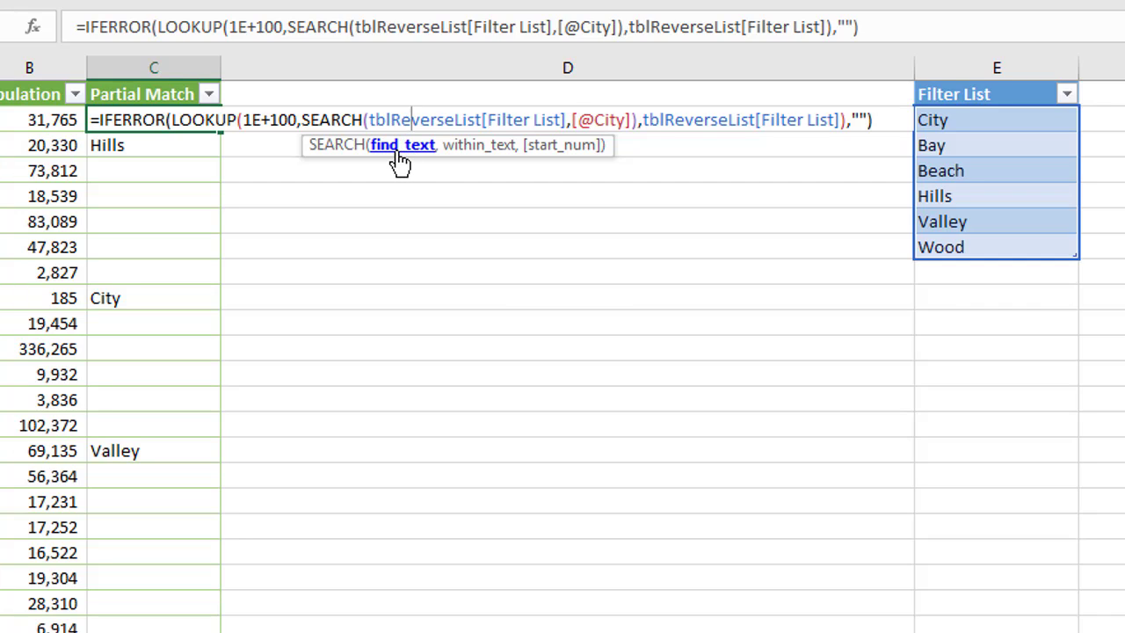
pyautogui.click(400, 146)
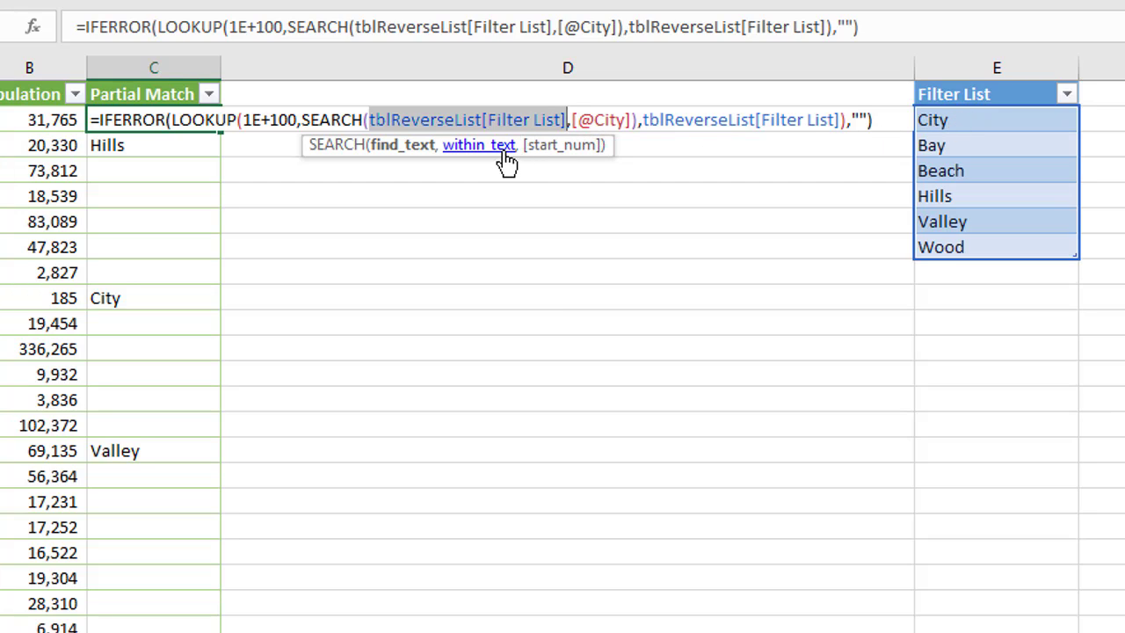
pyautogui.click(475, 150)
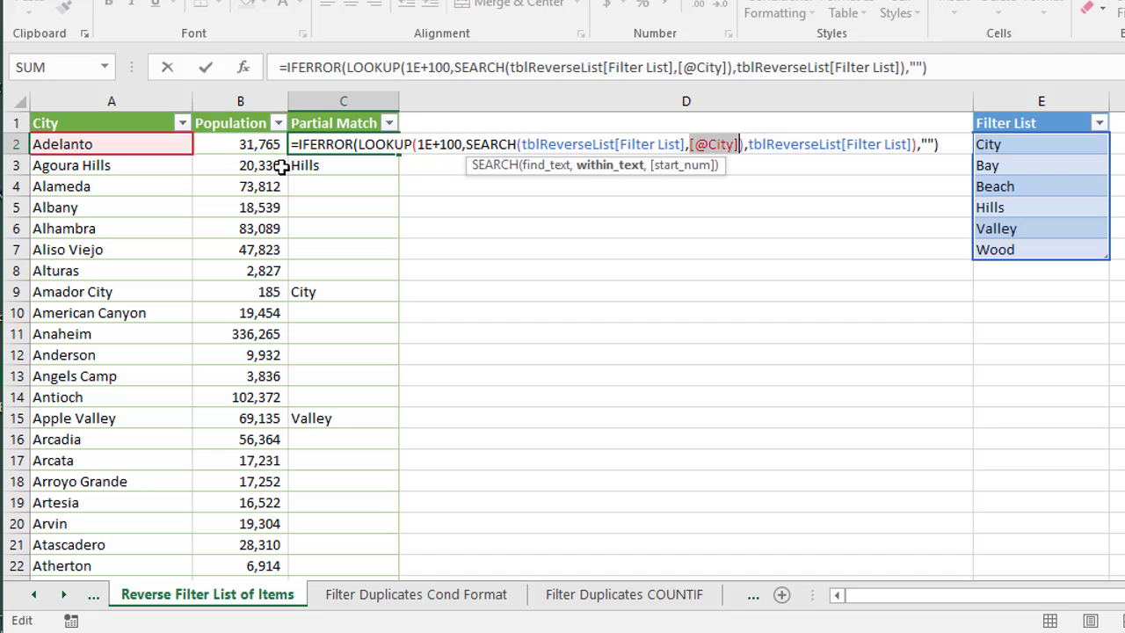
# - Leave C2 unchanged and launch Evaluate Formula on C3's Hills result from the Formulas tab
pyautogui.press('Escape')
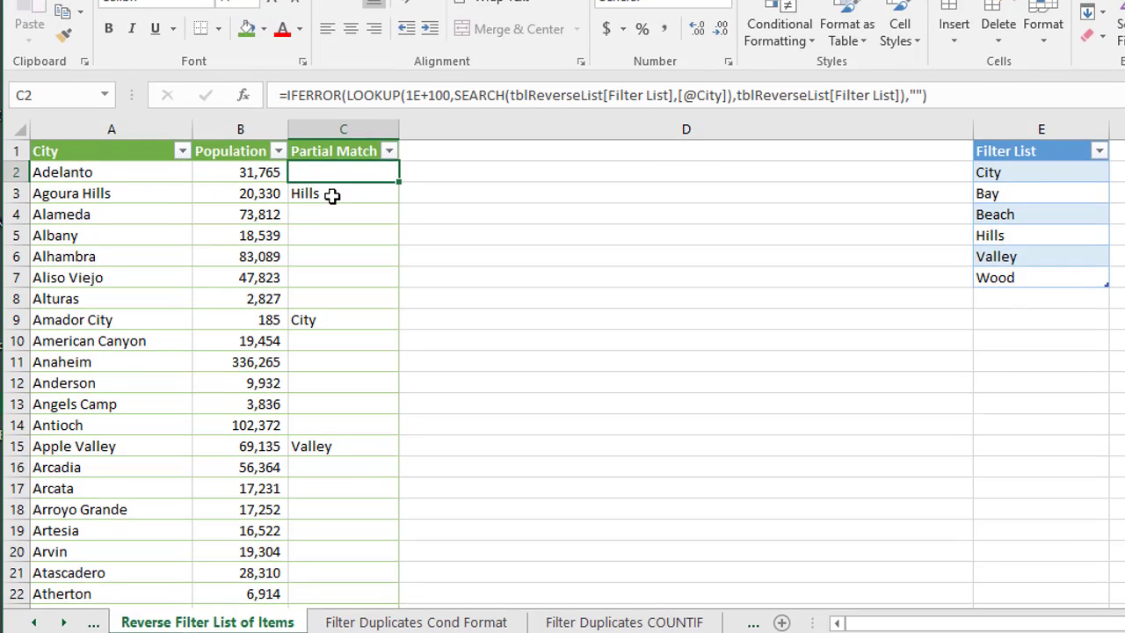
pyautogui.click(338, 167)
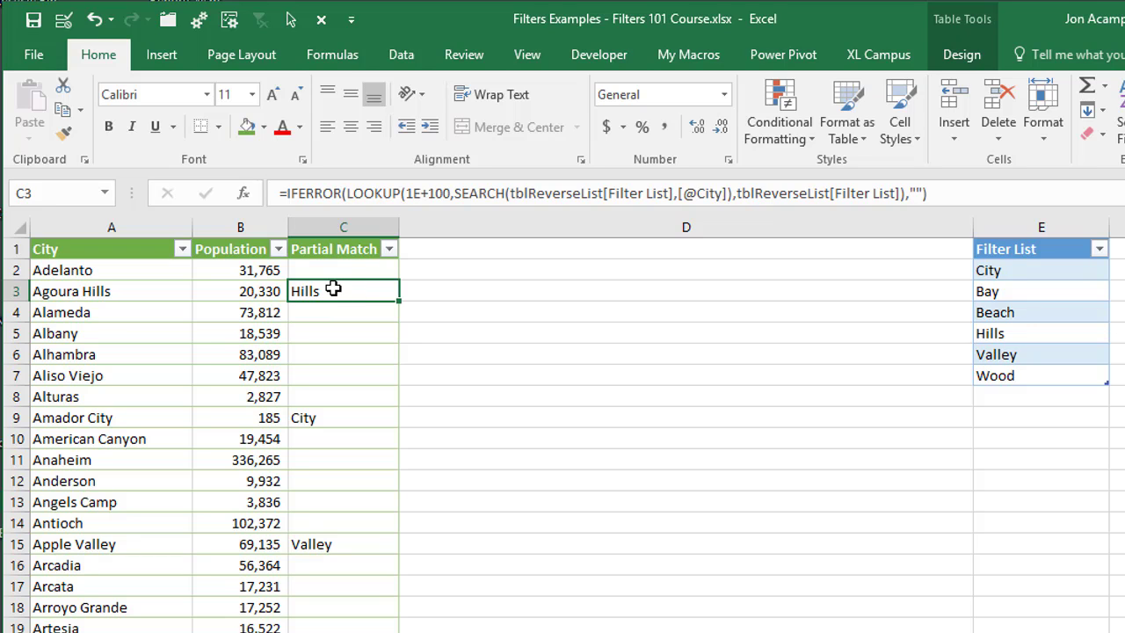
pyautogui.click(336, 67)
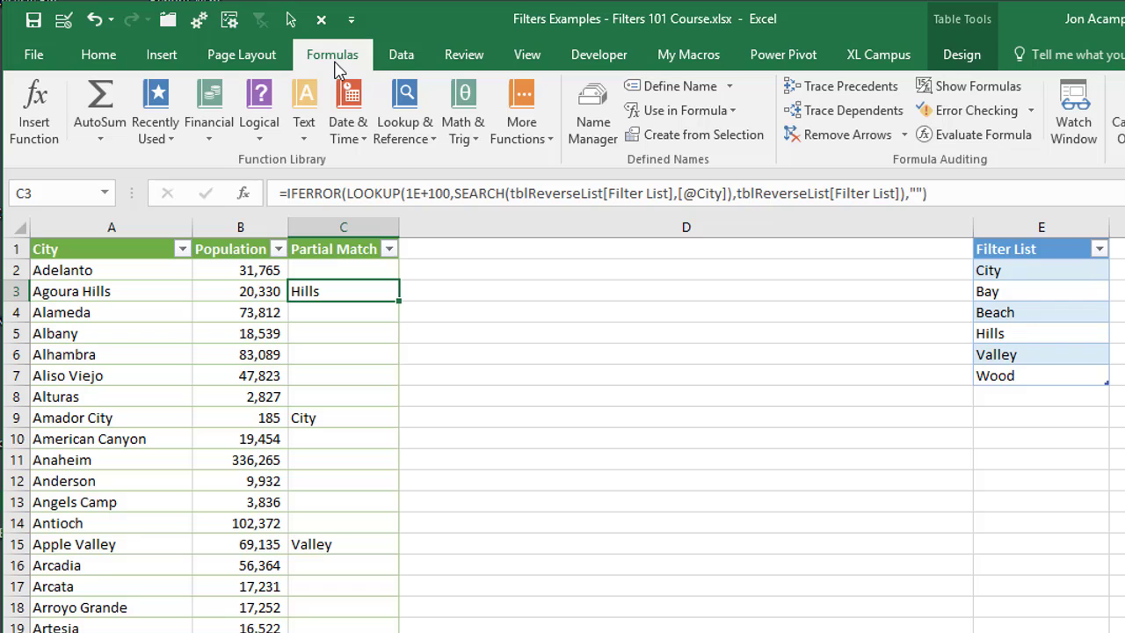
pyautogui.click(943, 140)
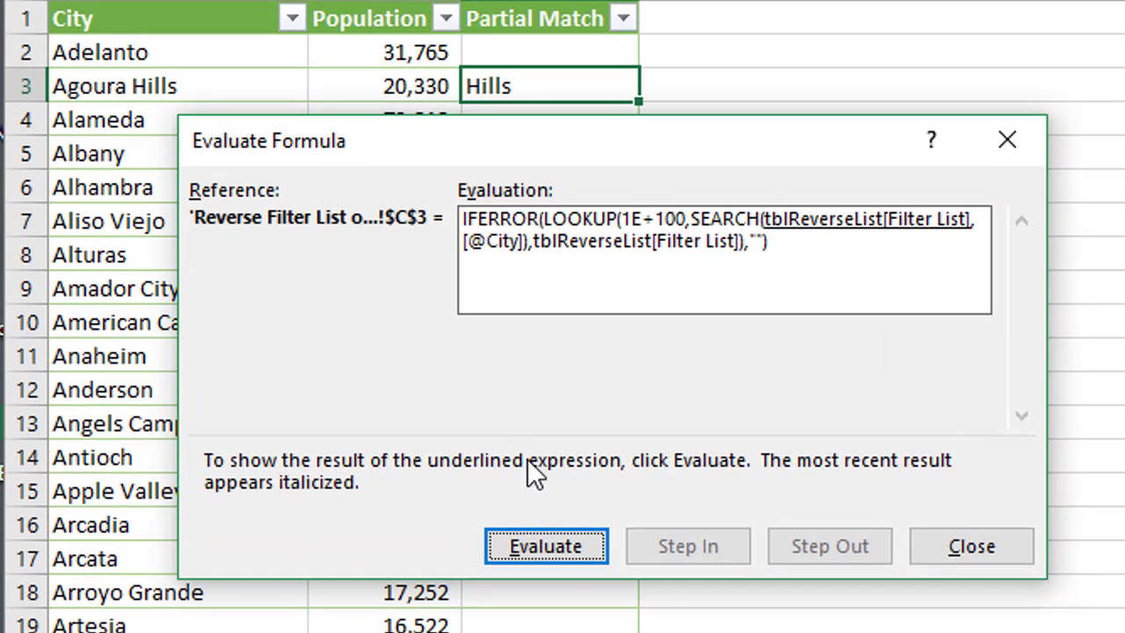
pyautogui.click(559, 546)
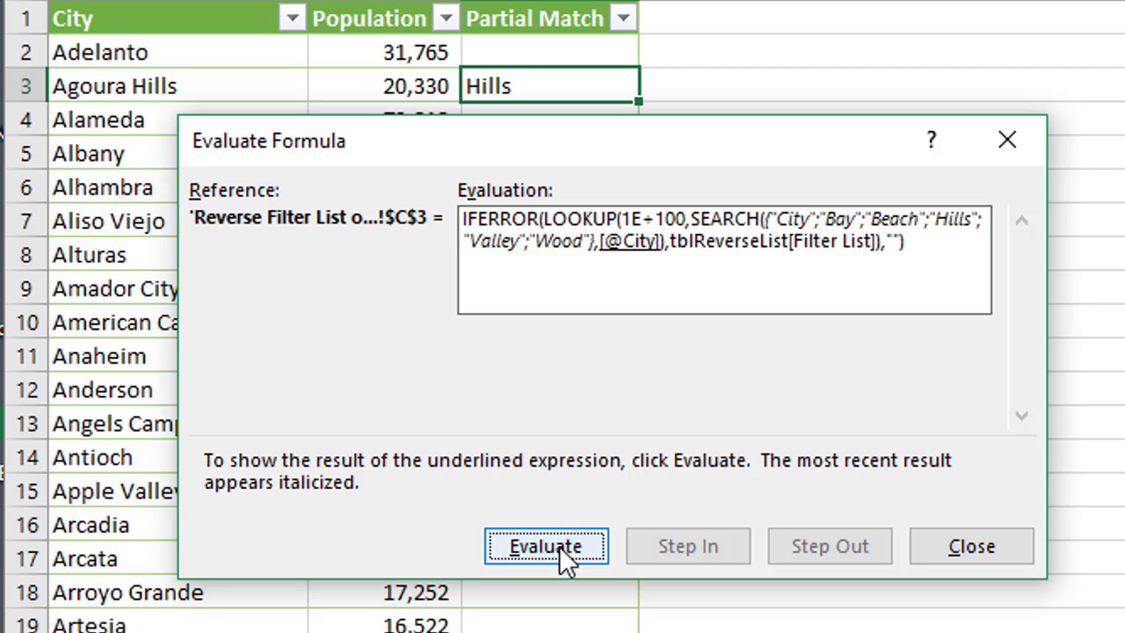
pyautogui.click(559, 546)
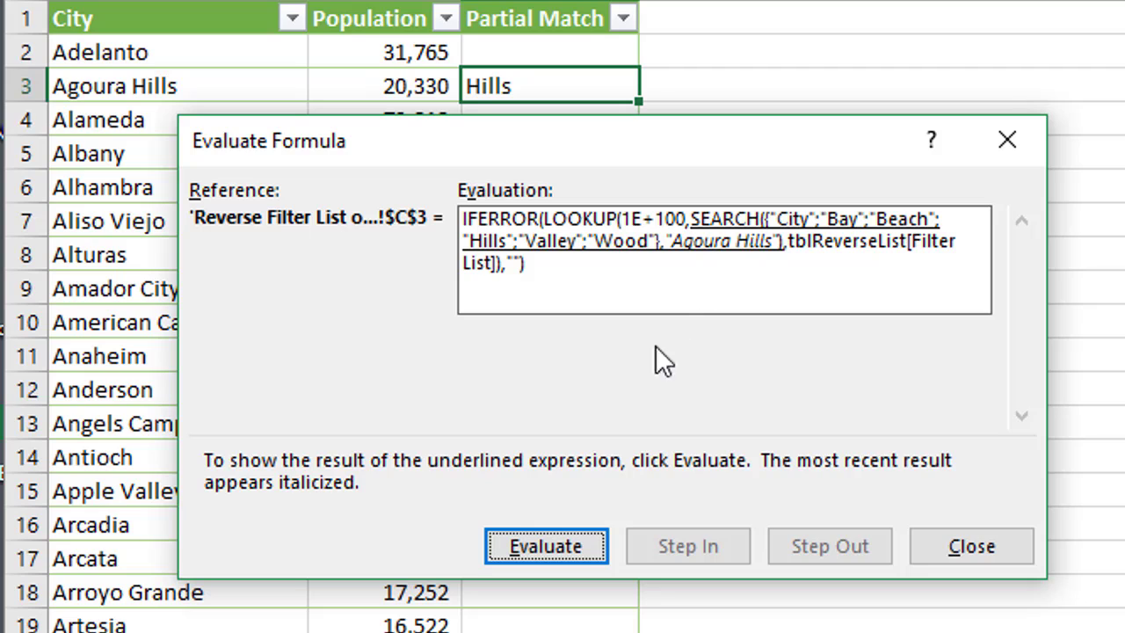
# - Evaluate SEARCH to {#VALUE!;#VALUE!;#VALUE!;8;#VALUE!;#VALUE!}, finding Hills at position 8
pyautogui.click(571, 544)
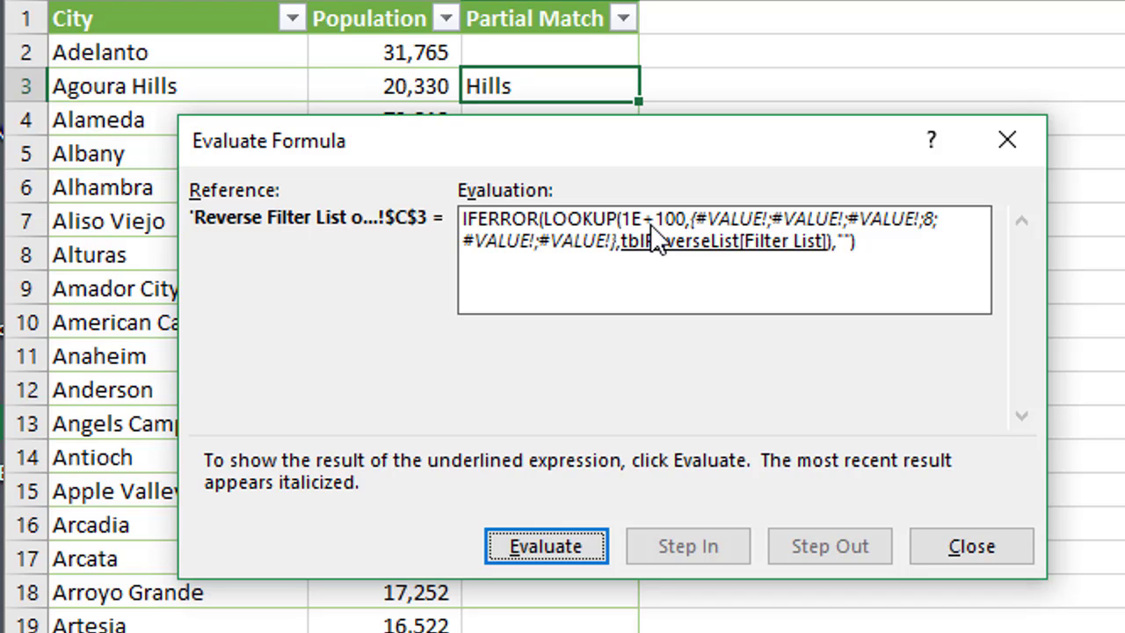
# - Resolve the Filter List to $E$2:$E$7 and LOOKUP to Hills, leaving IFERROR("Hills","")
pyautogui.press('Return')
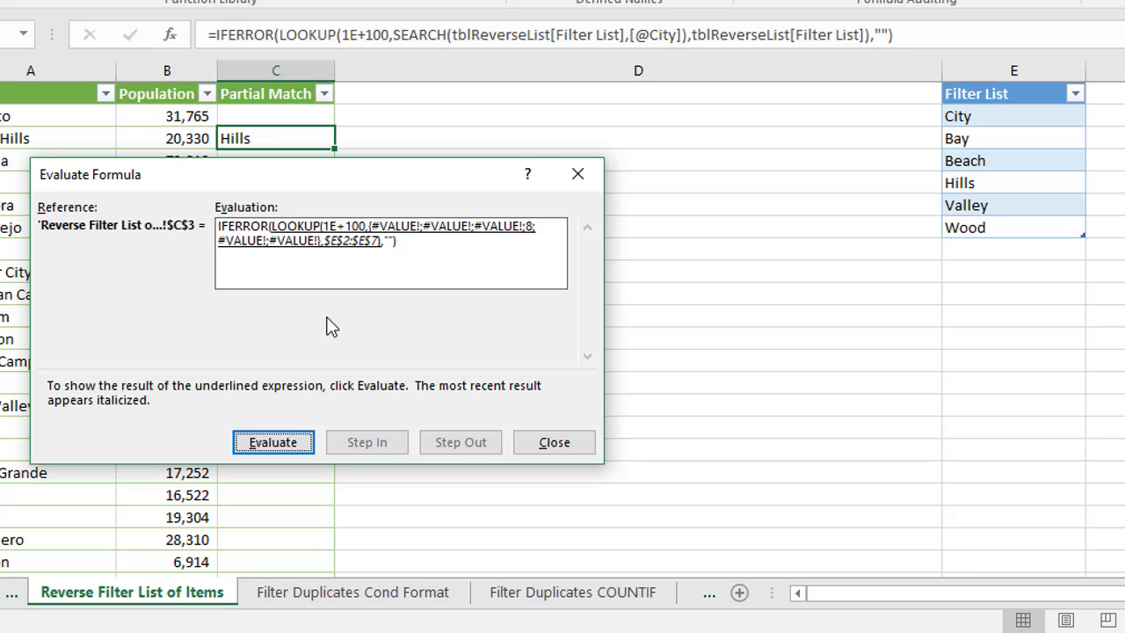
pyautogui.click(283, 442)
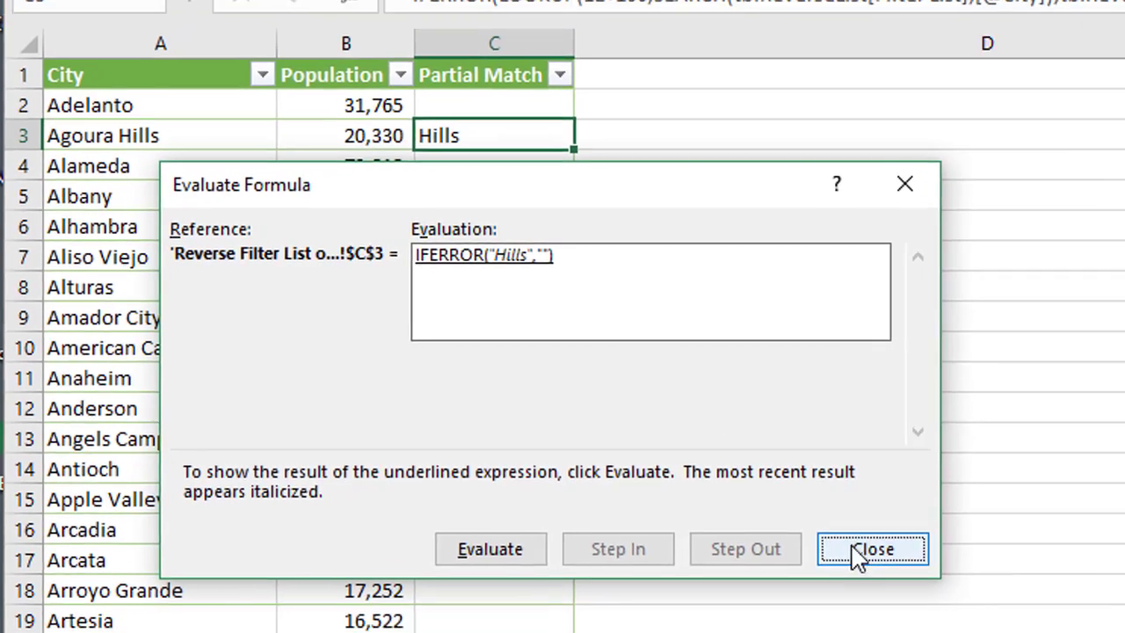
# - Close the evaluation and review C3's formula in edit mode, keeping the Hills result
pyautogui.click(967, 589)
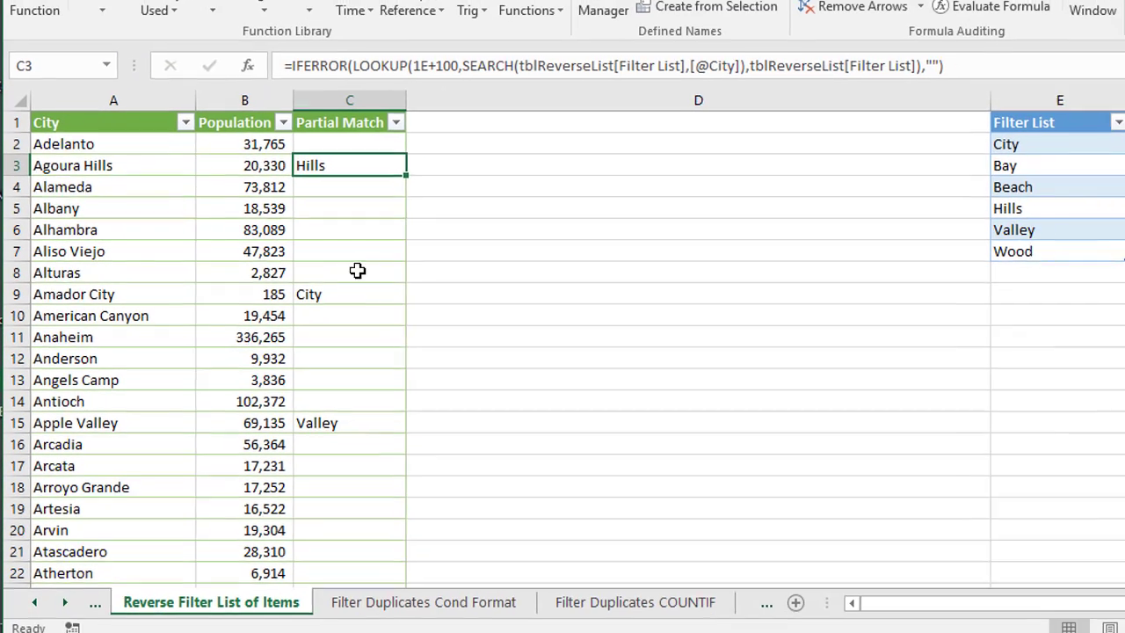
pyautogui.press('F2')
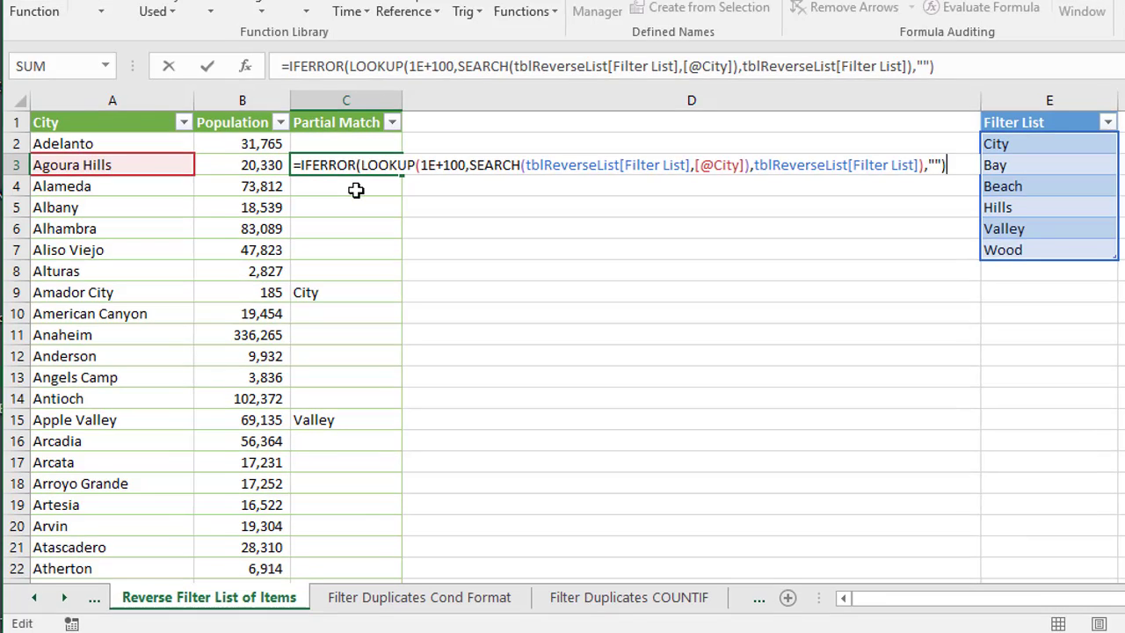
pyautogui.hotkey('ctrl', 'Return')
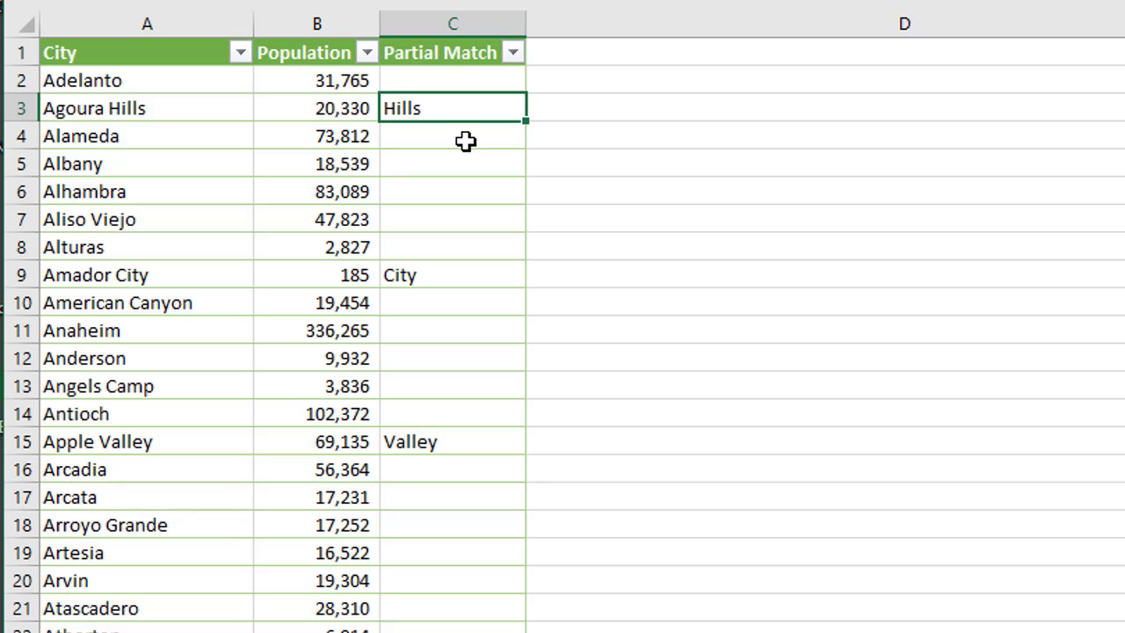
# - Filter the Partial Match column to exclude blanks, keeping only matched cities
pyautogui.click(512, 53)
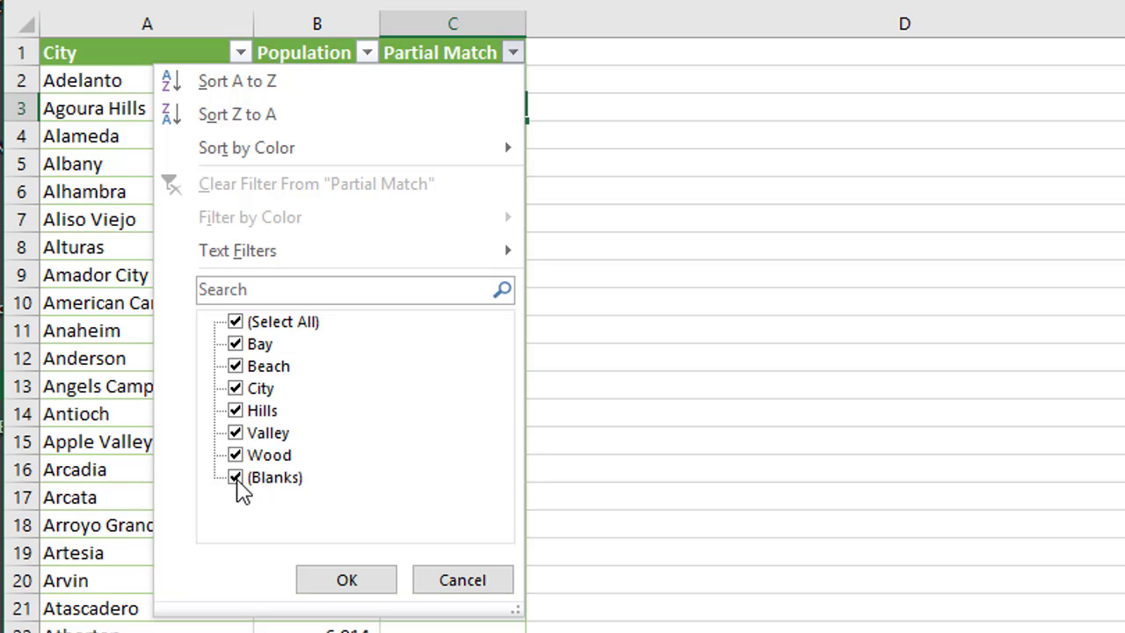
pyautogui.click(236, 479)
pyautogui.moveTo(278, 256)
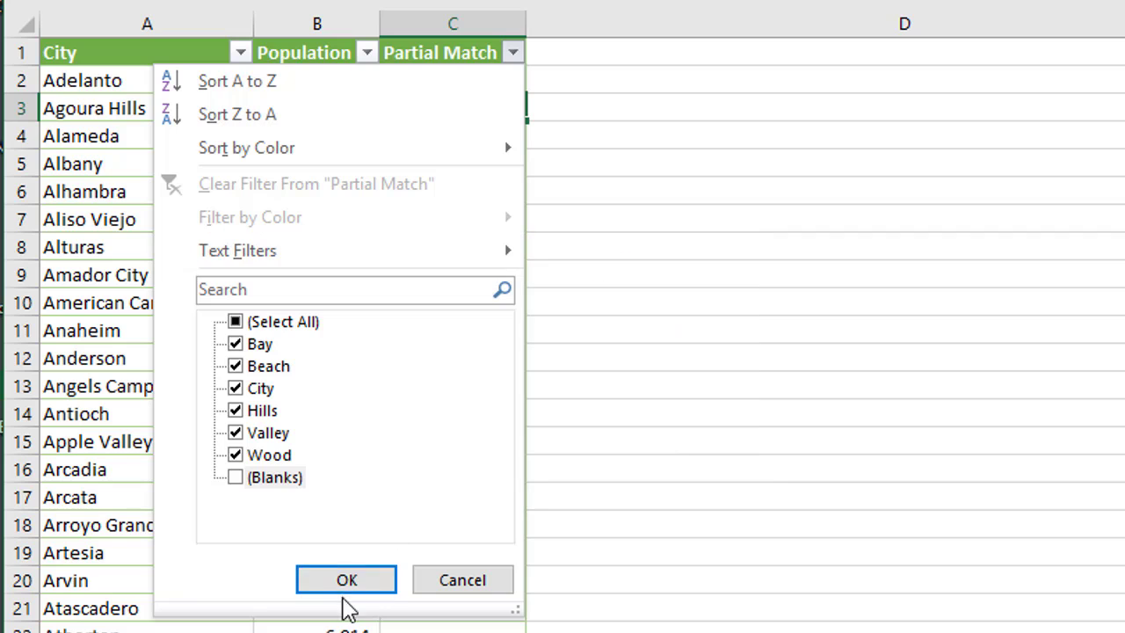
pyautogui.click(349, 582)
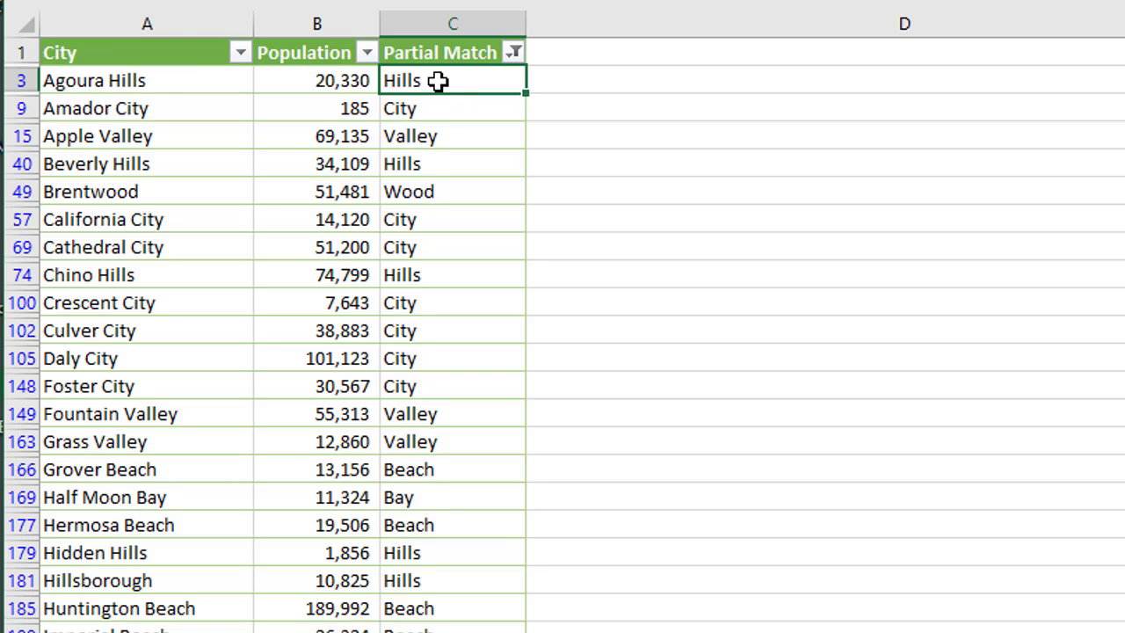
# - Replace SEARCH with FIND in C3's Partial Match formula, leaving Brentwood blank
pyautogui.press('F2')
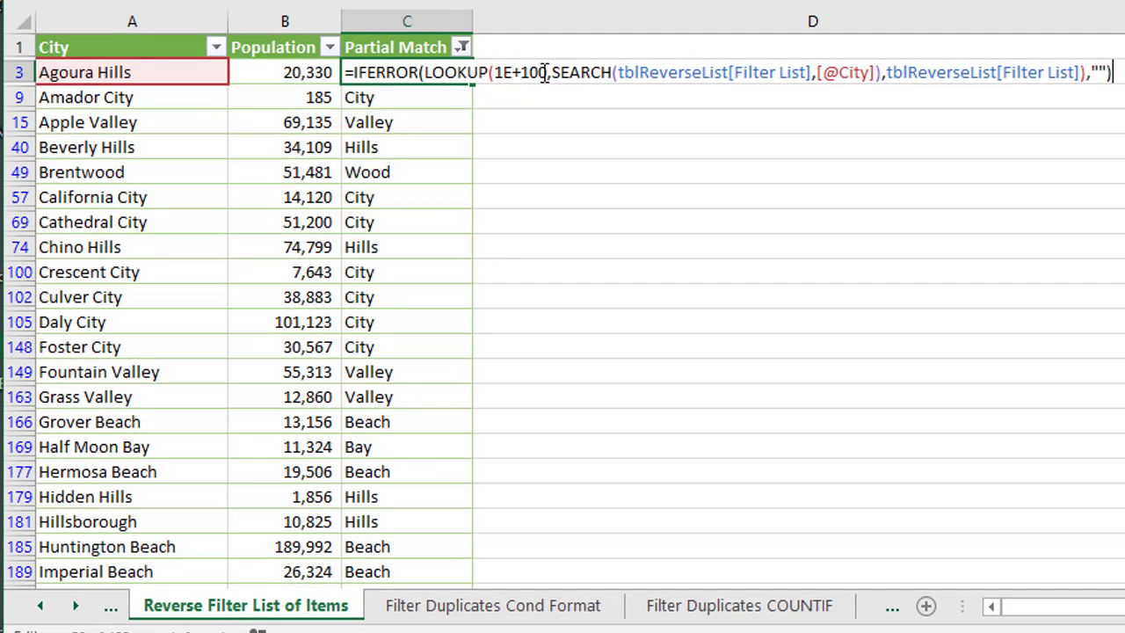
pyautogui.moveTo(552, 74); pyautogui.dragTo(610, 77)
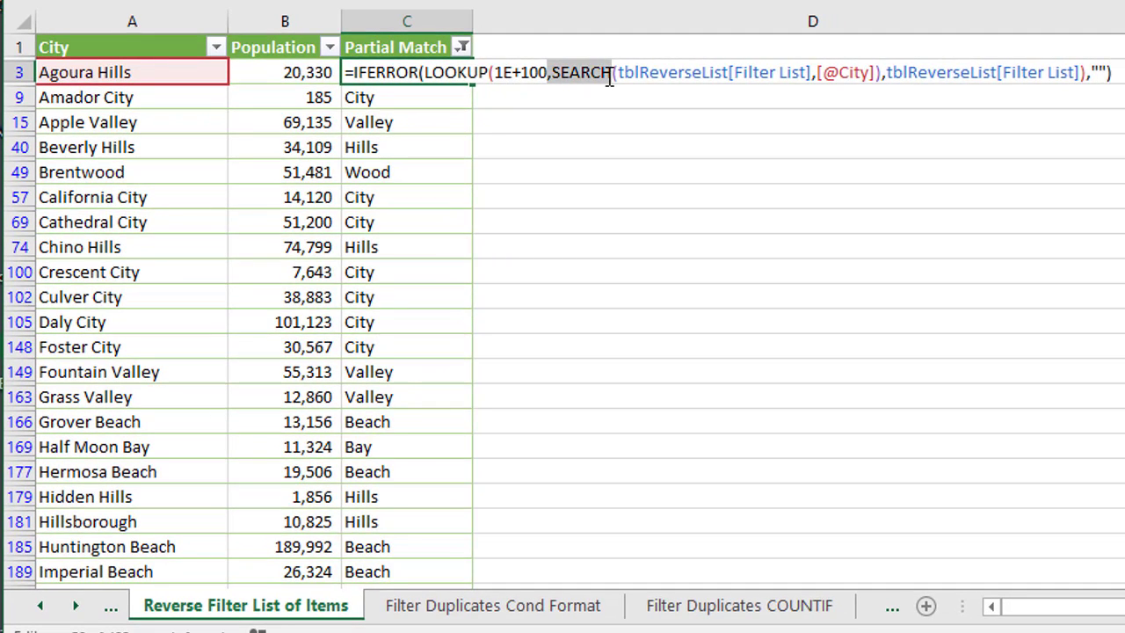
pyautogui.click(611, 74)
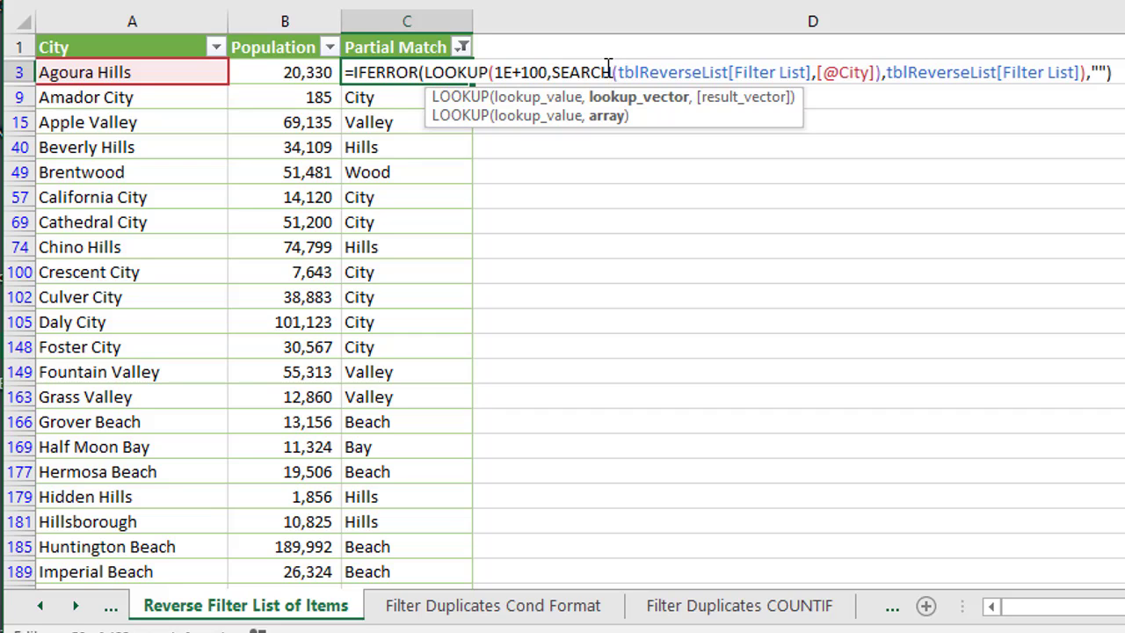
pyautogui.doubleClick(593, 71)
pyautogui.write('find')
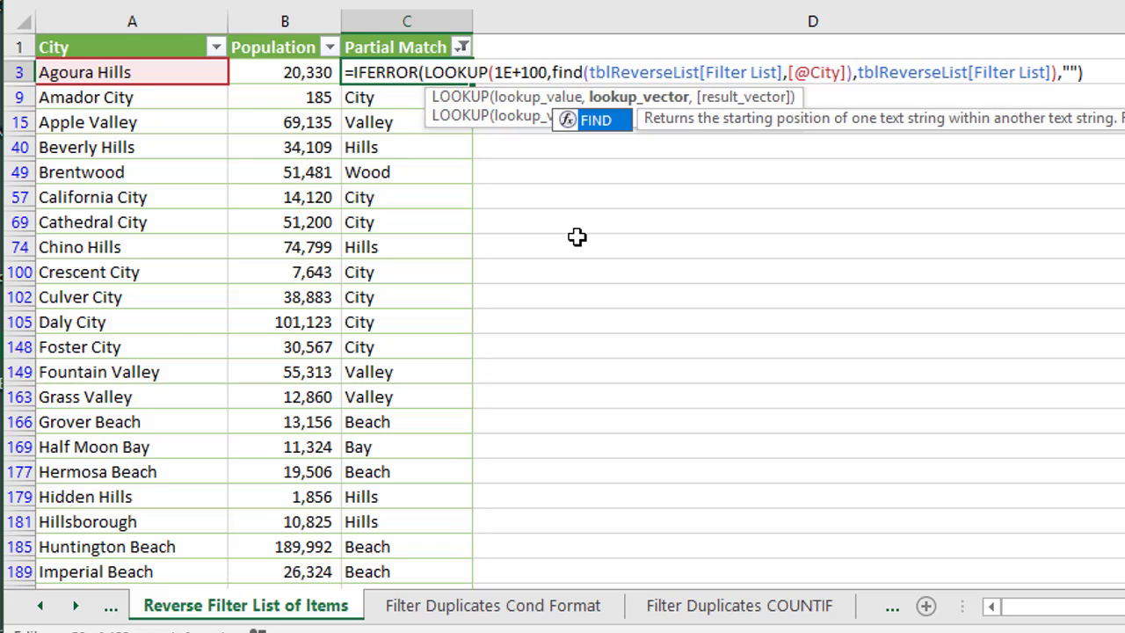
pyautogui.press('Return')
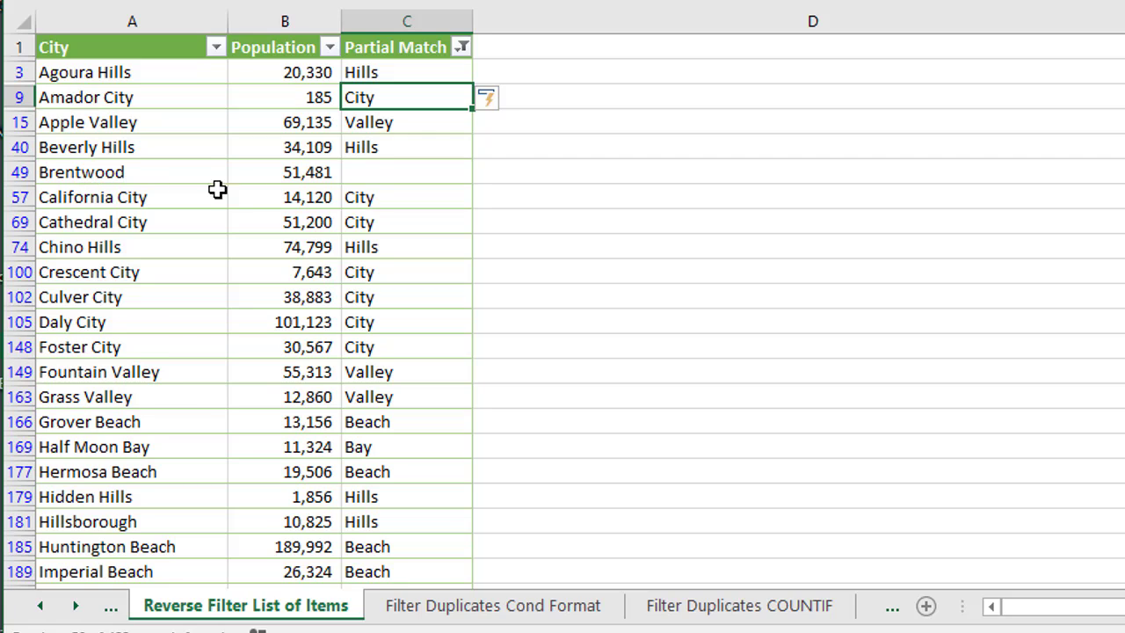
# - Change Brentwood's formula in C49 from FIND back to SEARCH so it shows Wood
pyautogui.click(364, 181)
pyautogui.press('F2')
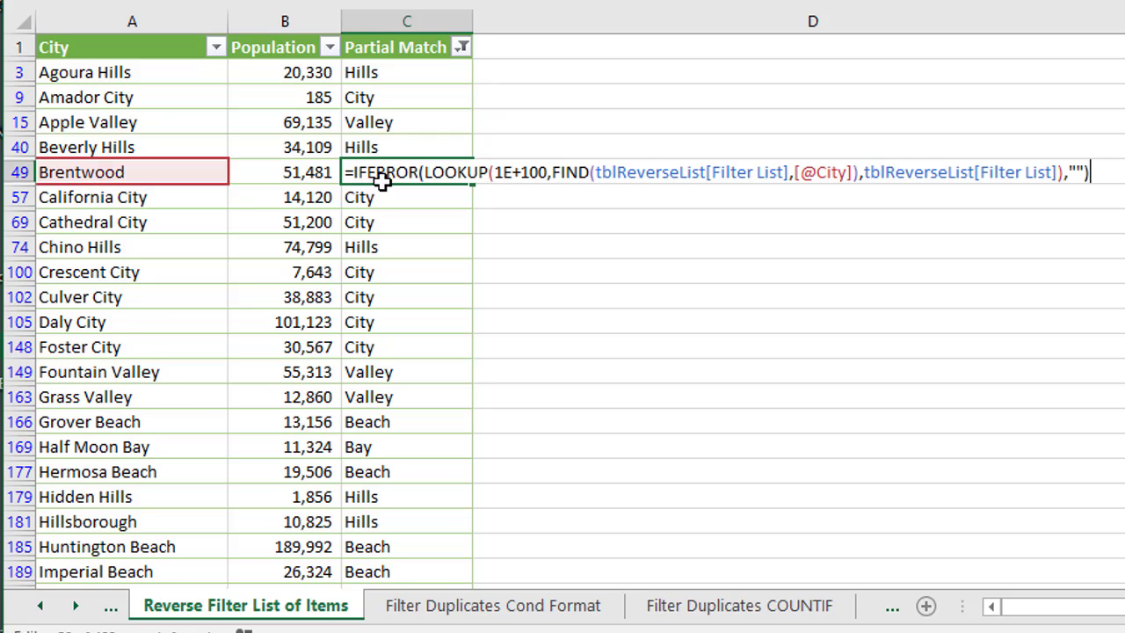
pyautogui.doubleClick(571, 172)
pyautogui.write('search')
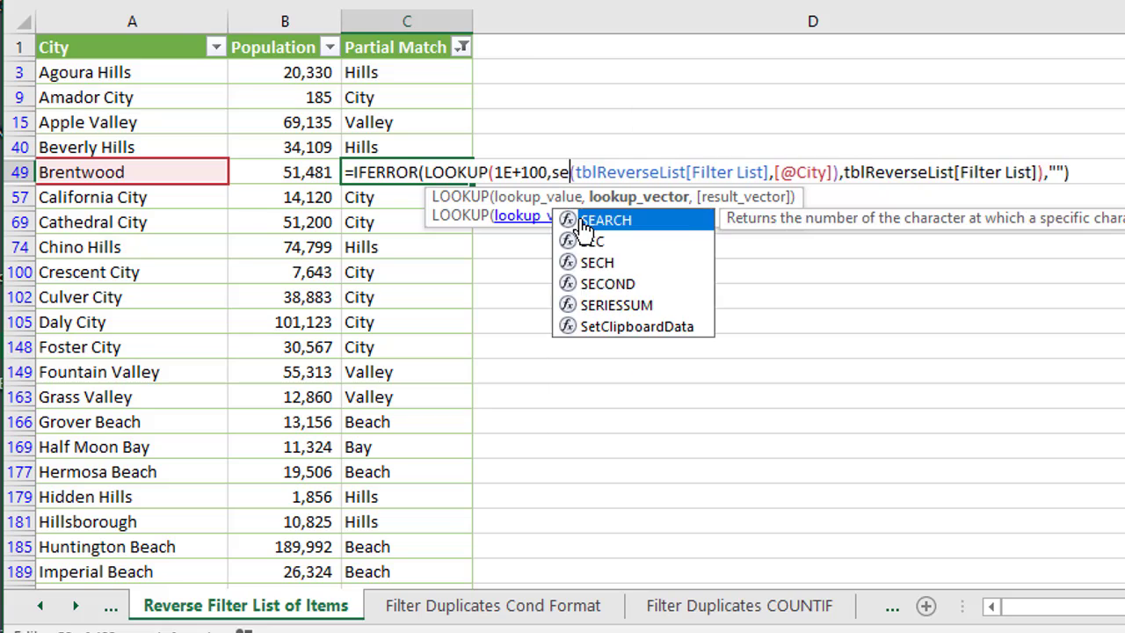
pyautogui.press('Return')
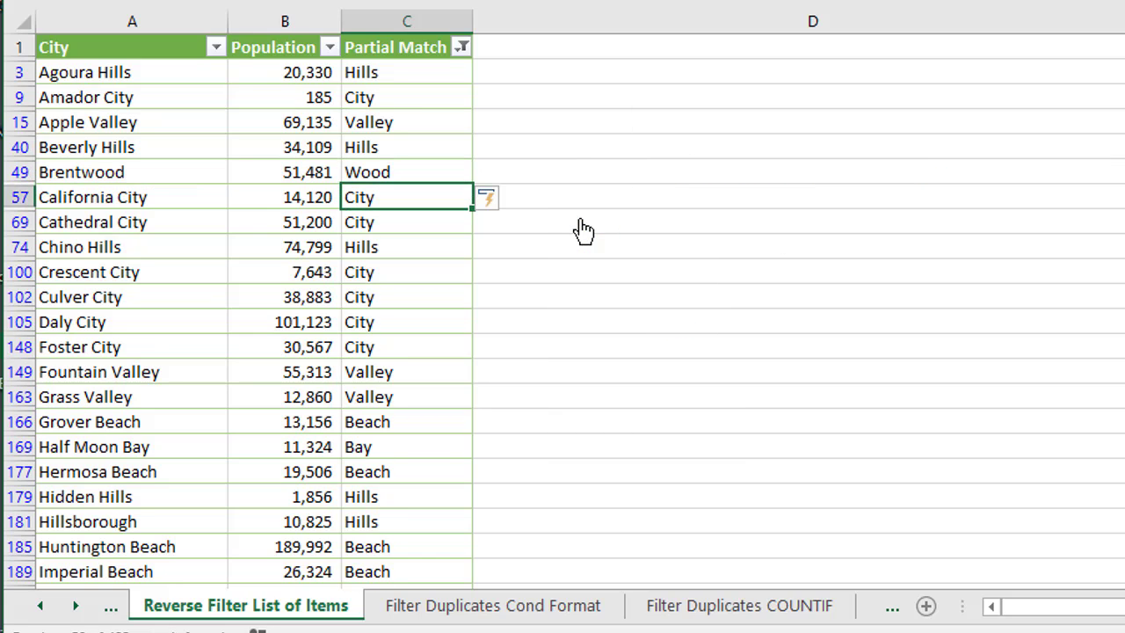
pyautogui.click(430, 173)
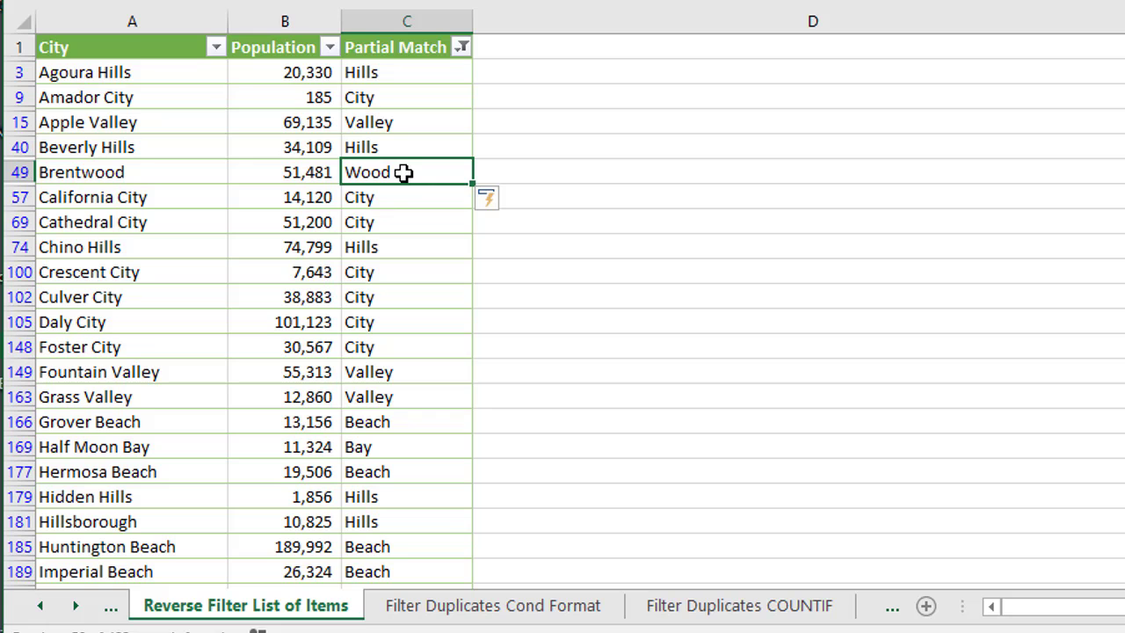
# - Append <>"" to the Partial Match formula in C49 so filtered cities show TRUE
pyautogui.doubleClick(403, 173)
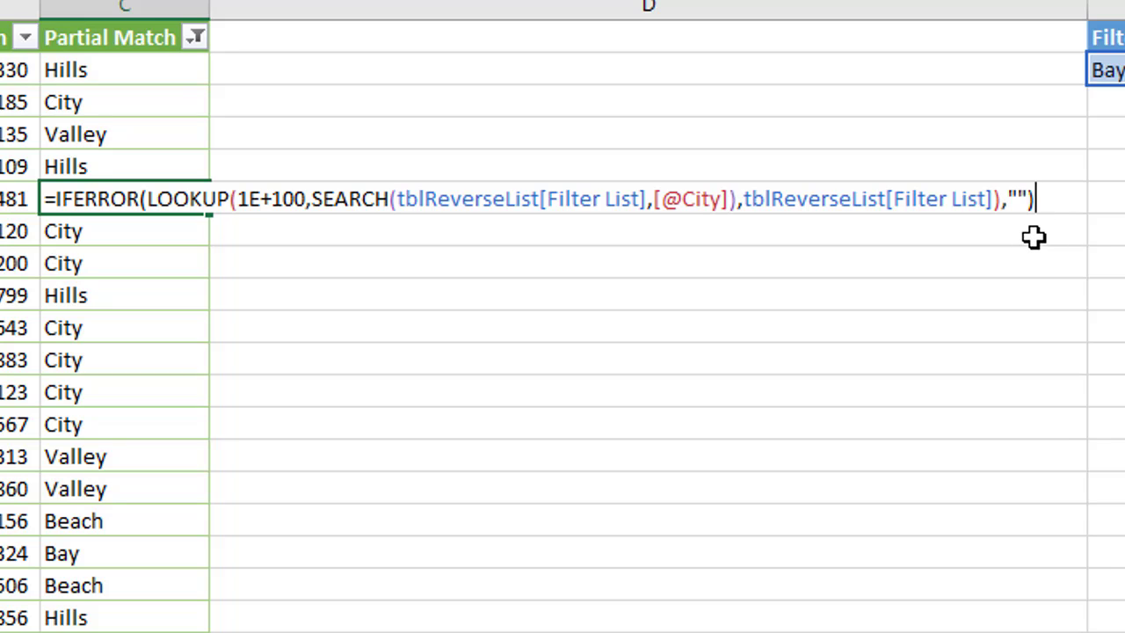
pyautogui.write('<>""')
pyautogui.press('Return')
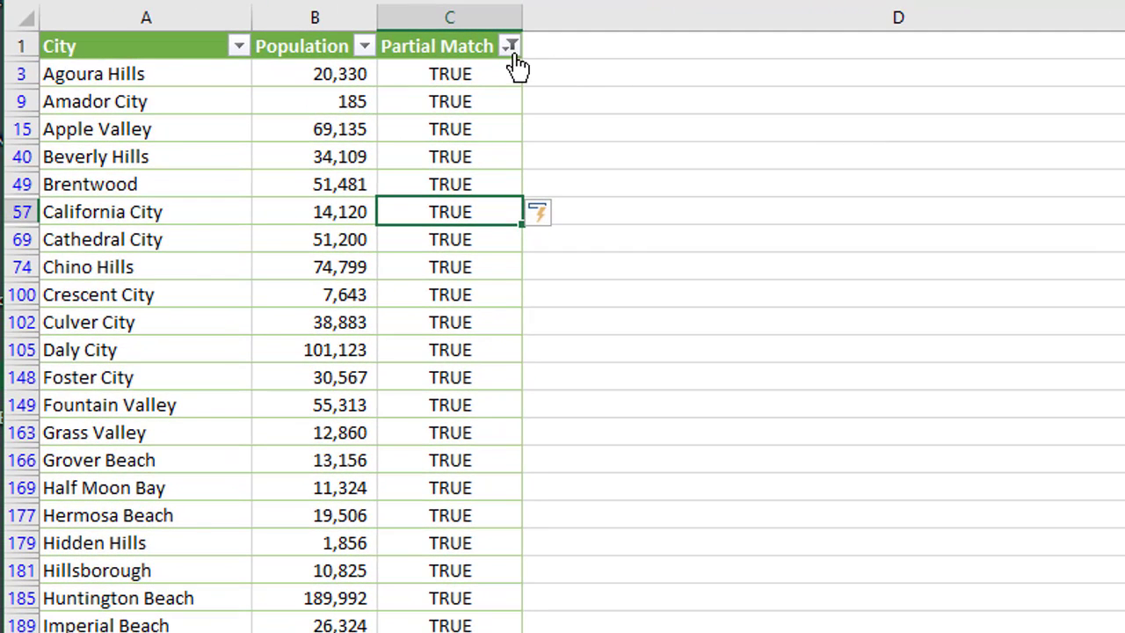
pyautogui.click(510, 46)
pyautogui.click(260, 344)
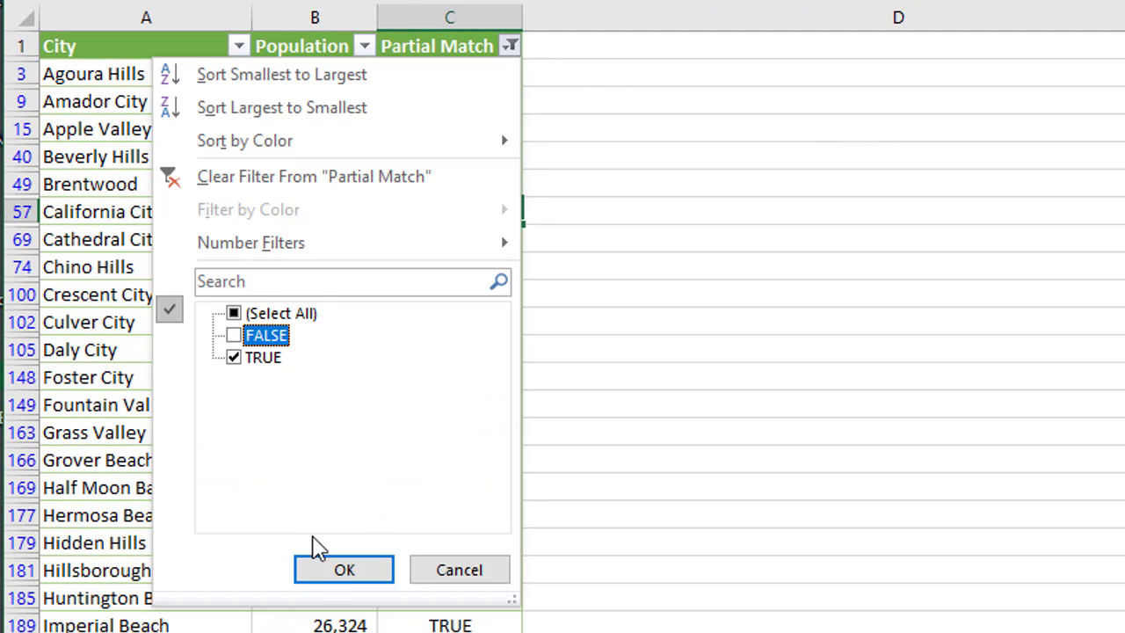
pyautogui.click(327, 559)
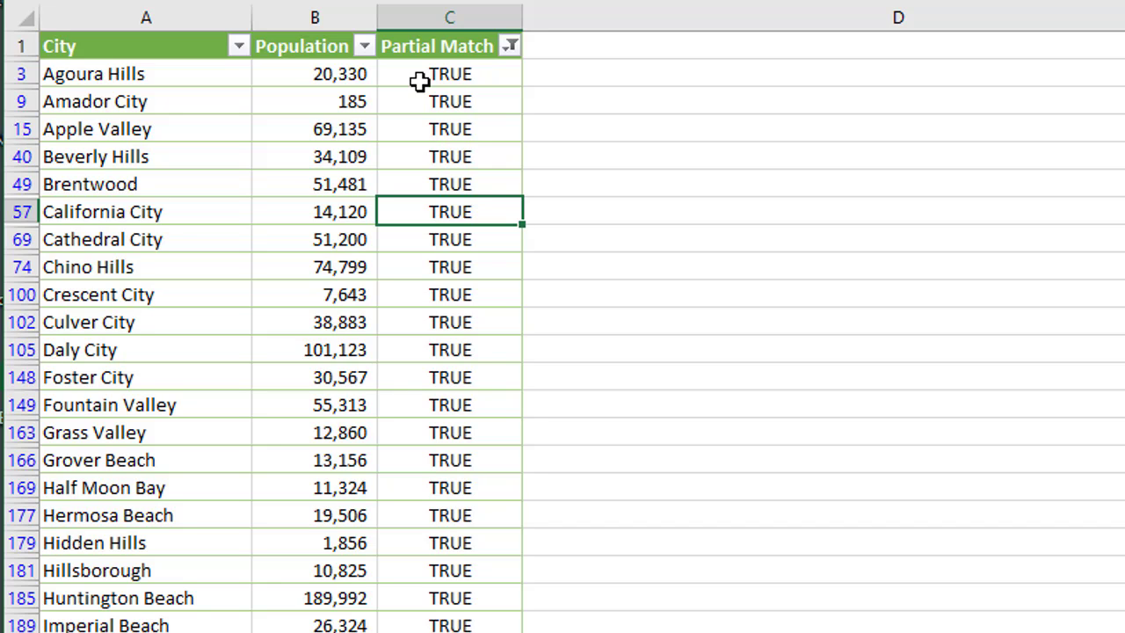
# - Undo to restore the matched filter words and insert a PivotTable from the city table
pyautogui.hotkey('ctrl', 'z')
pyautogui.hotkey('ctrl', 'z')
pyautogui.hotkey('ctrl', 'z')
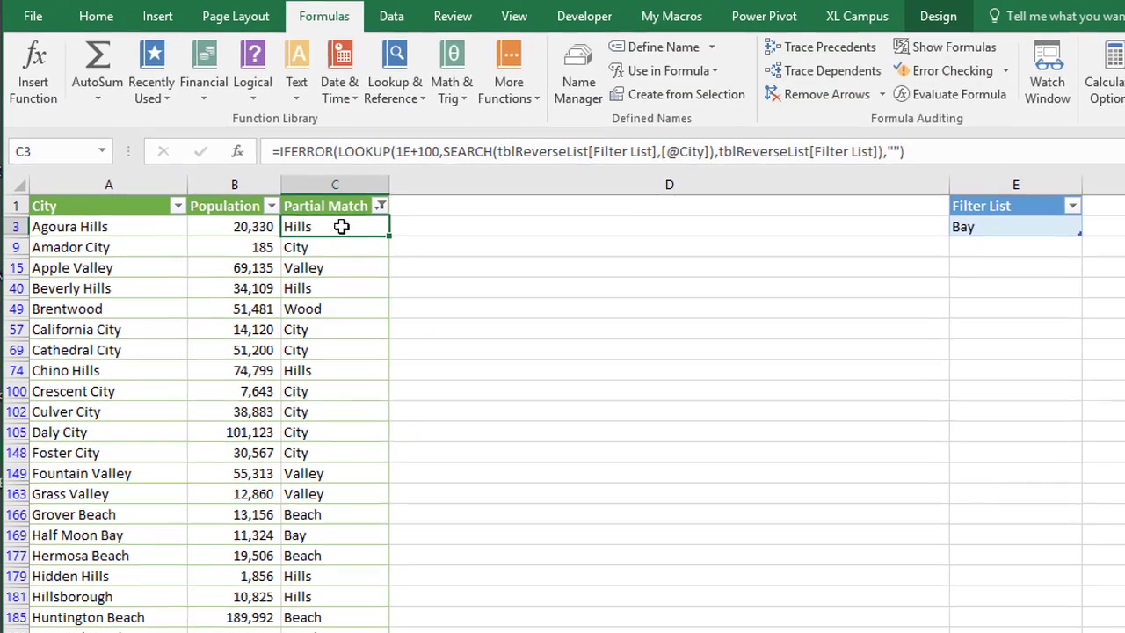
pyautogui.click(406, 140)
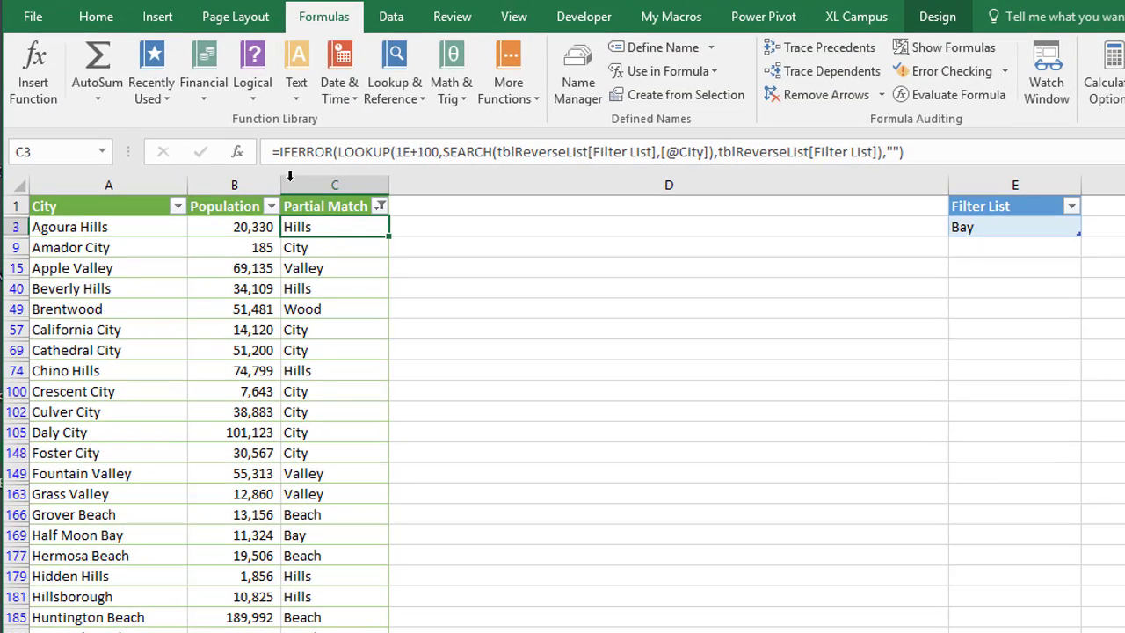
pyautogui.click(158, 18)
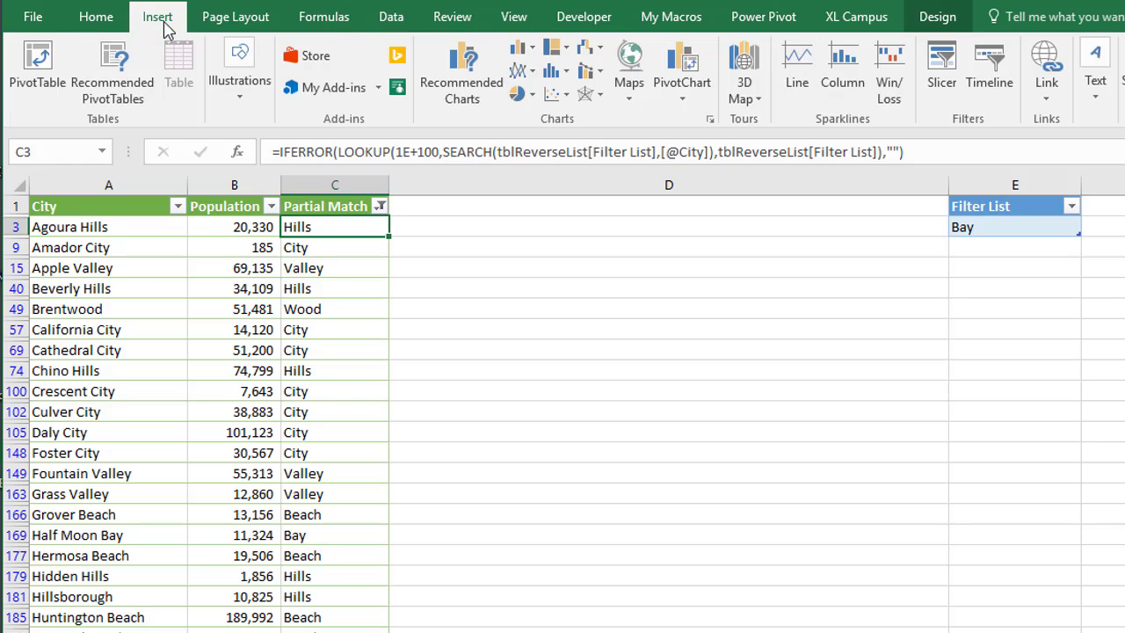
pyautogui.click(39, 75)
# - Place the PivotTable on a new sheet with Partial Match as rows and City counted as values
pyautogui.click(453, 563)
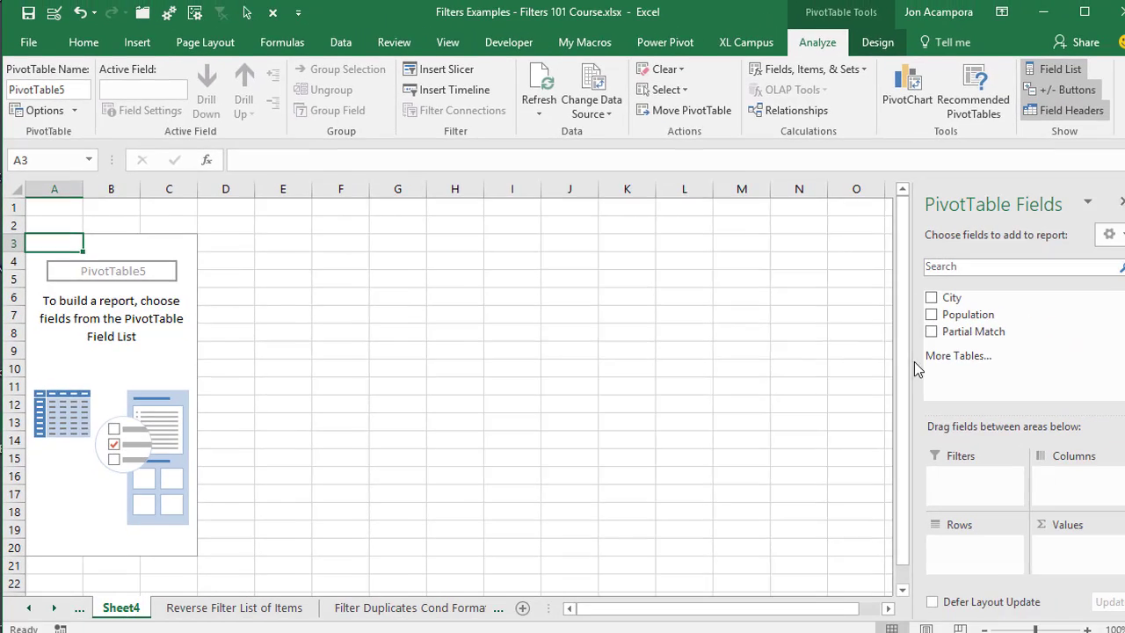
pyautogui.moveTo(941, 334); pyautogui.dragTo(958, 547)
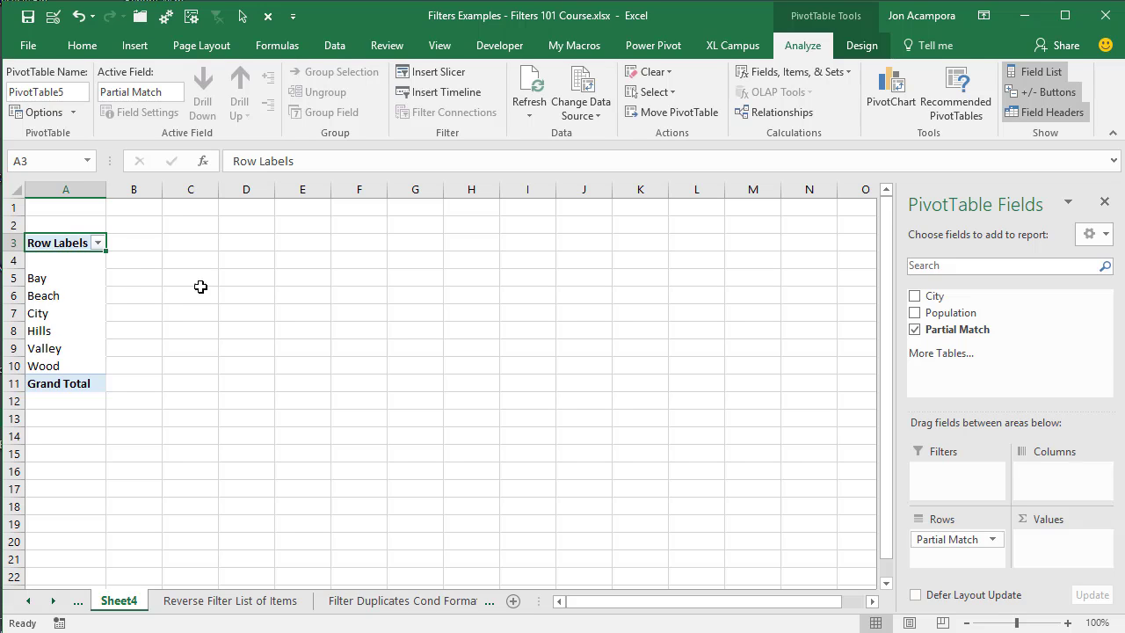
pyautogui.moveTo(923, 303); pyautogui.dragTo(1041, 547)
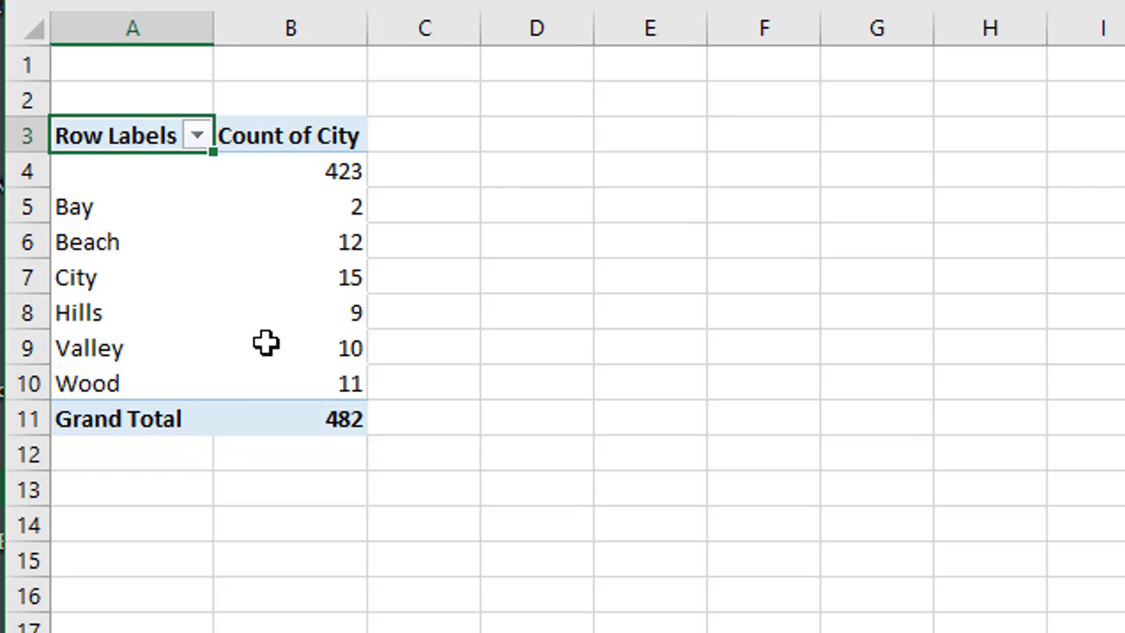
# - Review the PivotTable counts: 15 City matches and 12 Beach matches
pyautogui.click(302, 283)
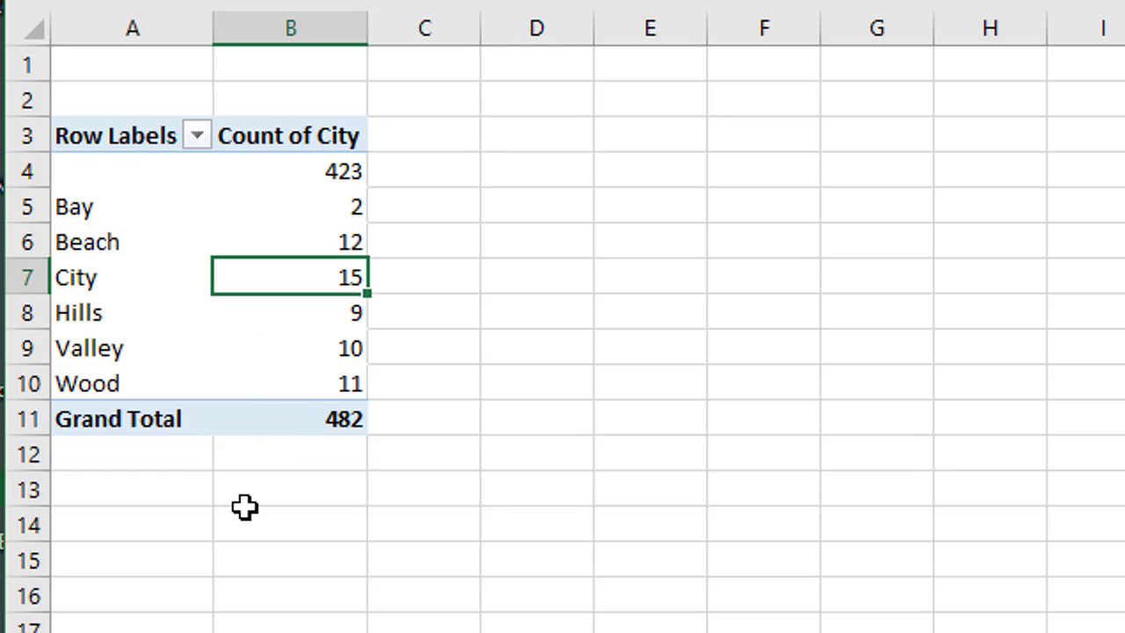
pyautogui.click(291, 244)
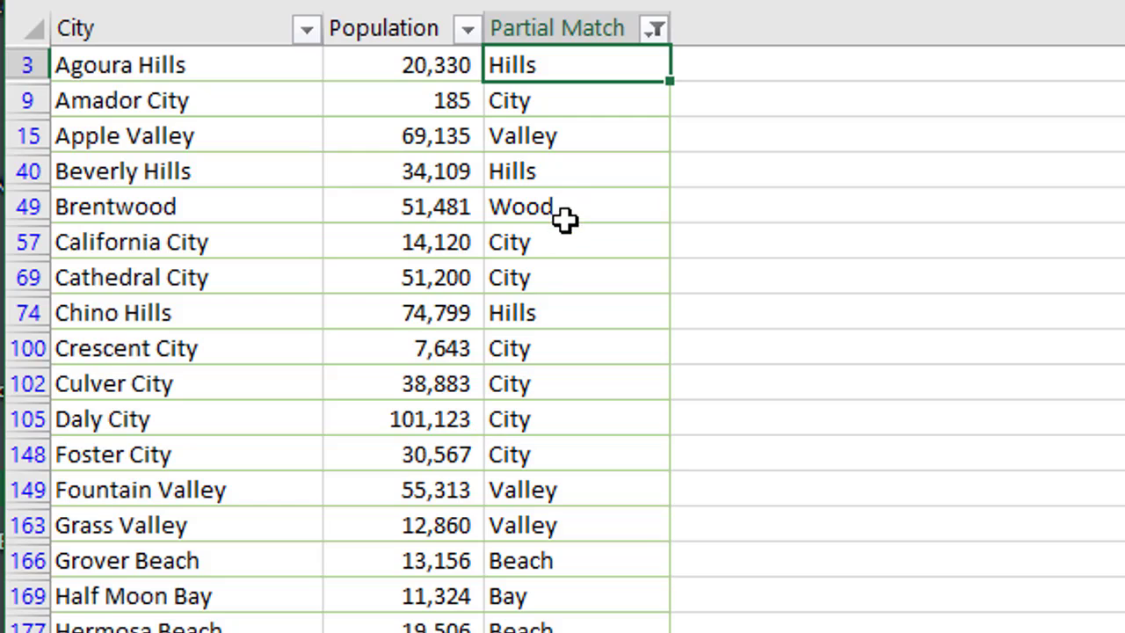
pyautogui.scroll(1, 565, 221)
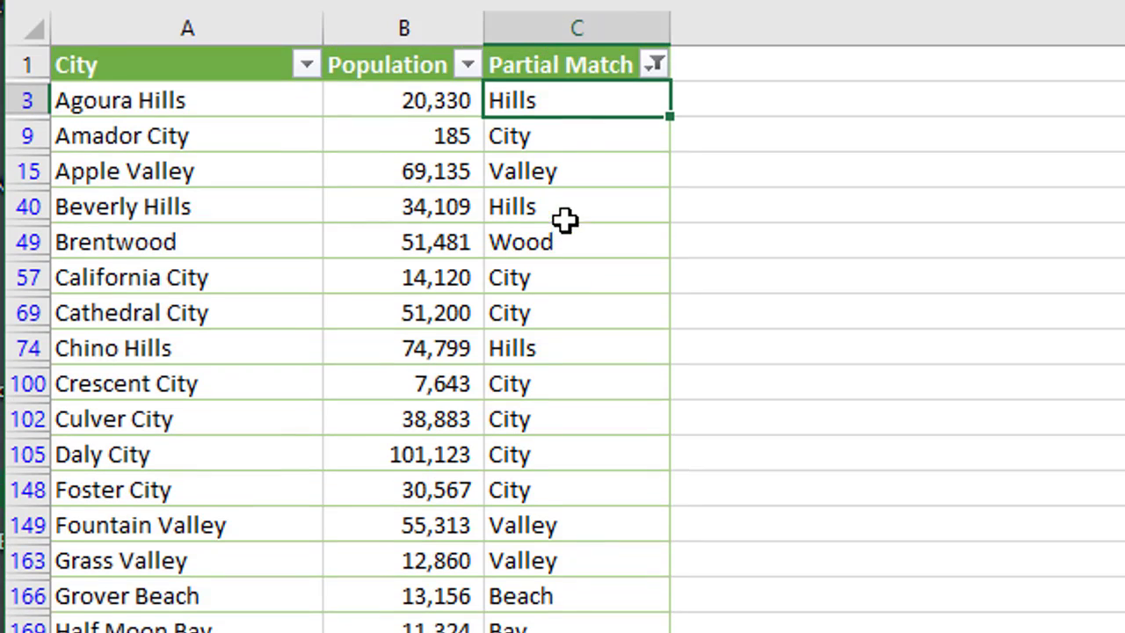
pyautogui.doubleClick(588, 110)
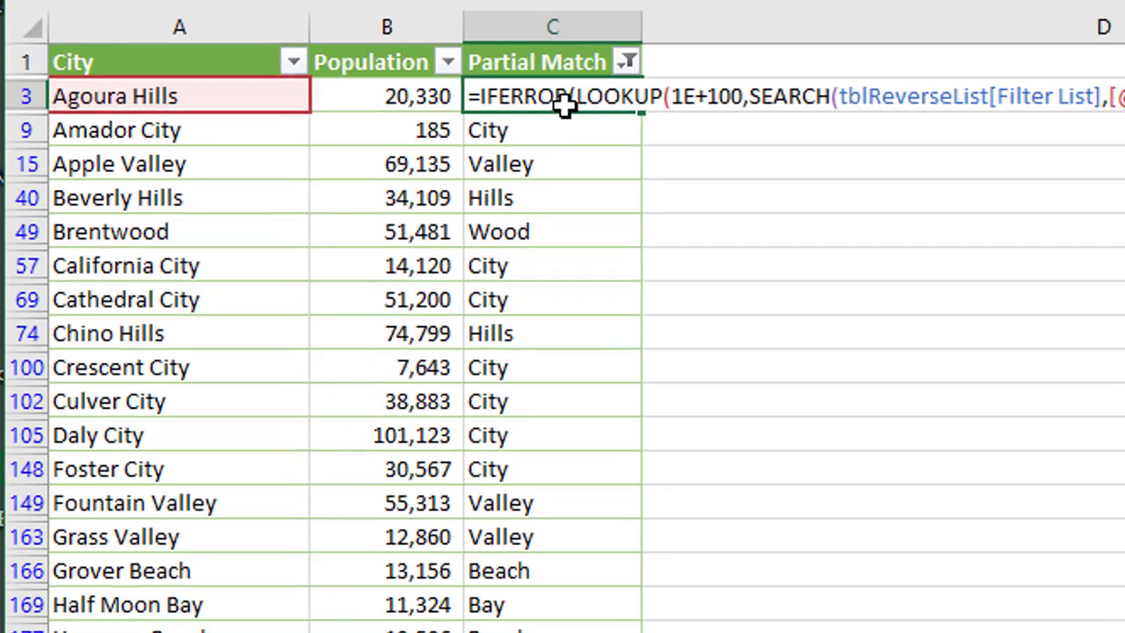